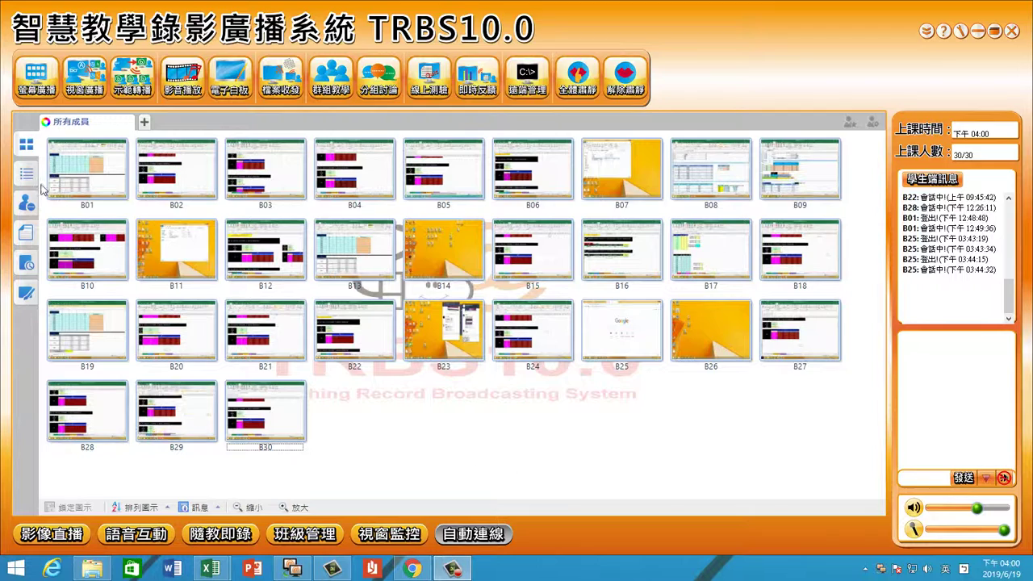
- Switch TRBS10.0 from the student thumbnails to the full-screen Excel 貸款分析_WHAT-IF sheet
left_click(35, 86)
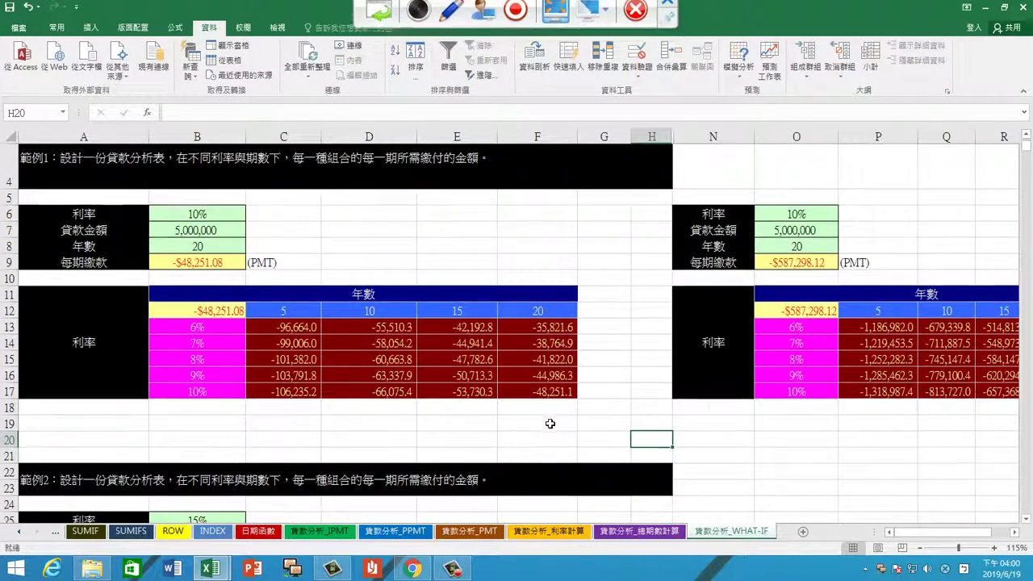
- Scroll to the 範例2 table (15%, 8,000,000, 15 years) and select rate cell B25
scroll(549, 429, "down", 3)
scroll(549, 429, "down", 2)
scroll(549, 419, "up", 1)
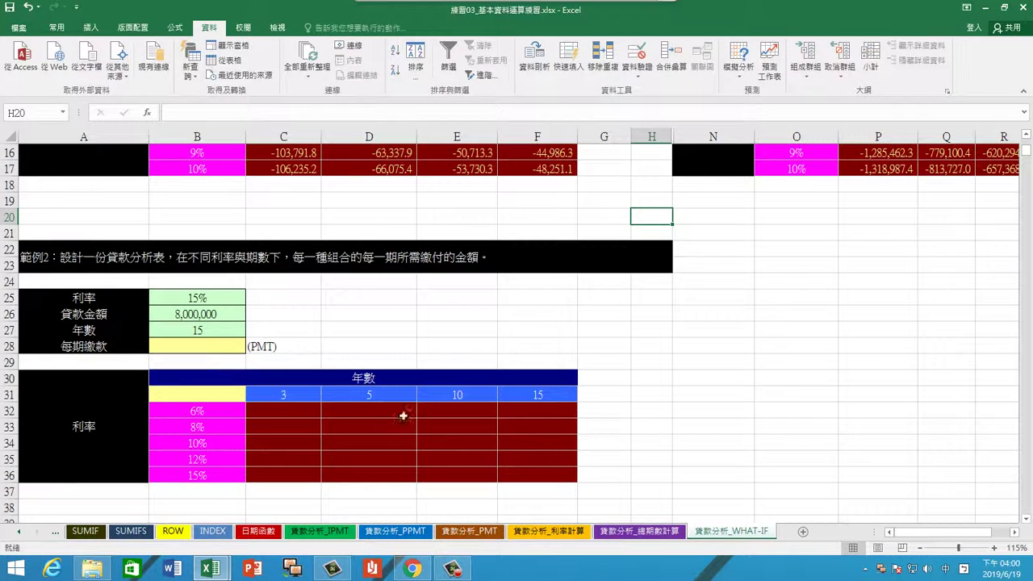
left_click(224, 299)
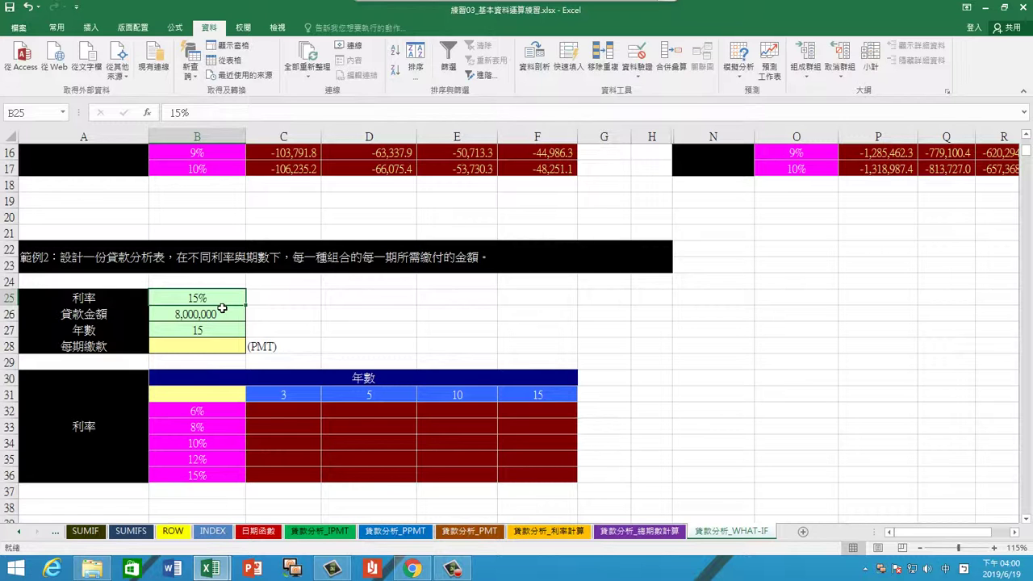
- Ctrl-drag a copy of table A25:F36 to N25, then select payment cell B28
mouse_move(126, 300)
left_mouse_down()
mouse_move(579, 388)
mouse_move(553, 476)
left_mouse_up()
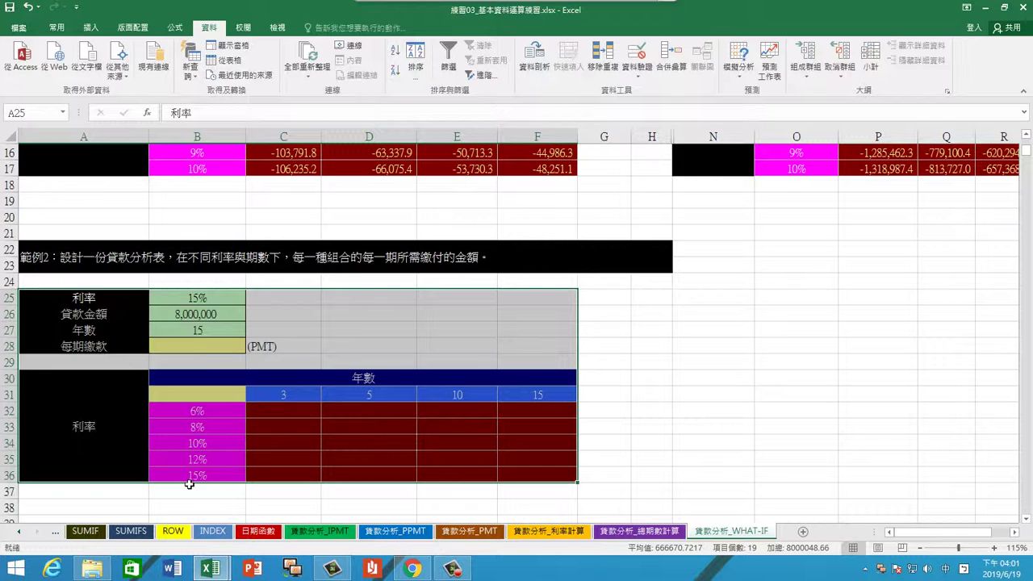
left_click_drag(191, 484, 794, 481)
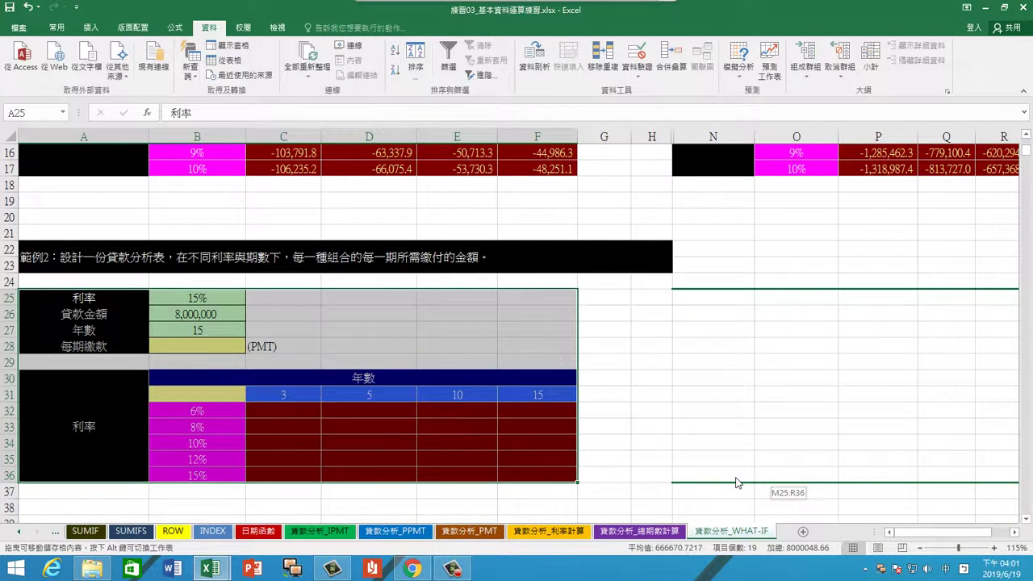
left_click_drag(795, 480, 794, 481)
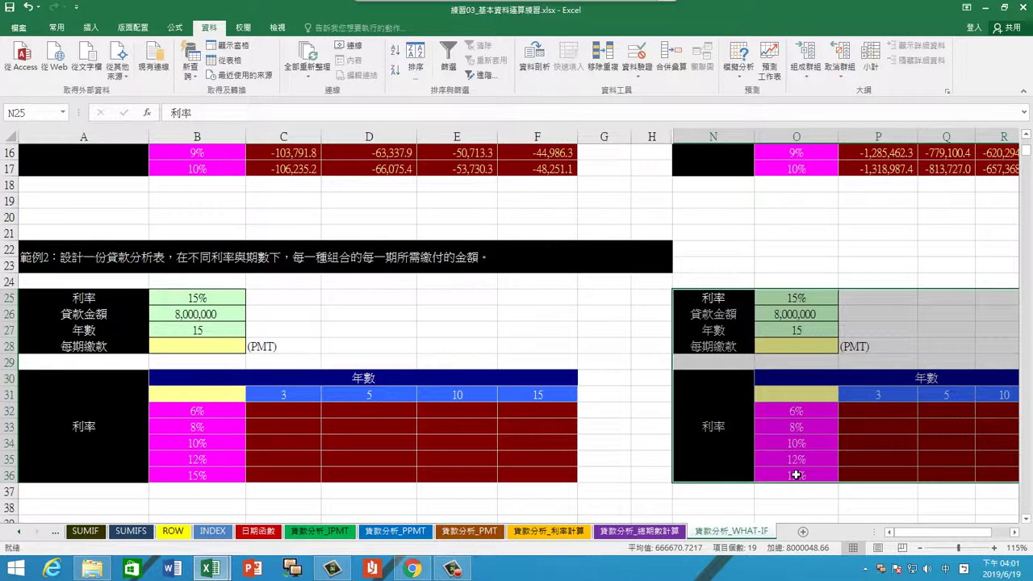
left_click(803, 459)
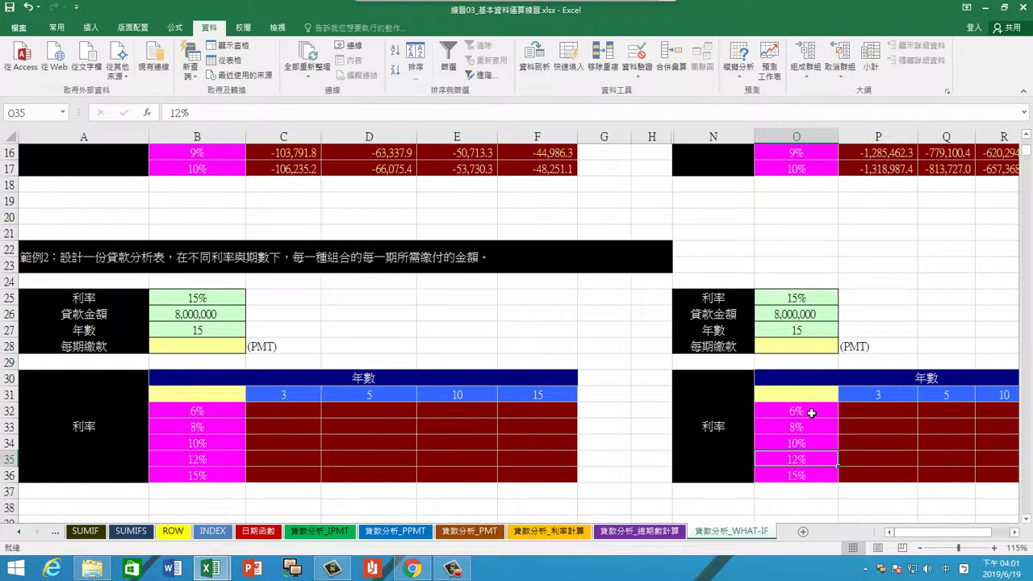
left_click(207, 349)
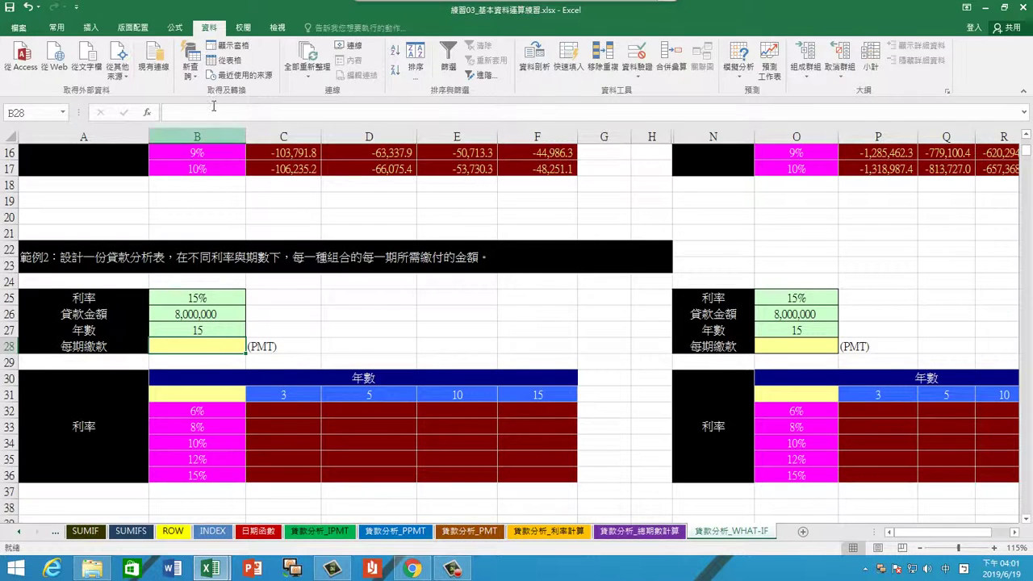
- Insert PMT in B28 from Recently Used, with Rate B25/12 and Nper B27*12
left_click(176, 28)
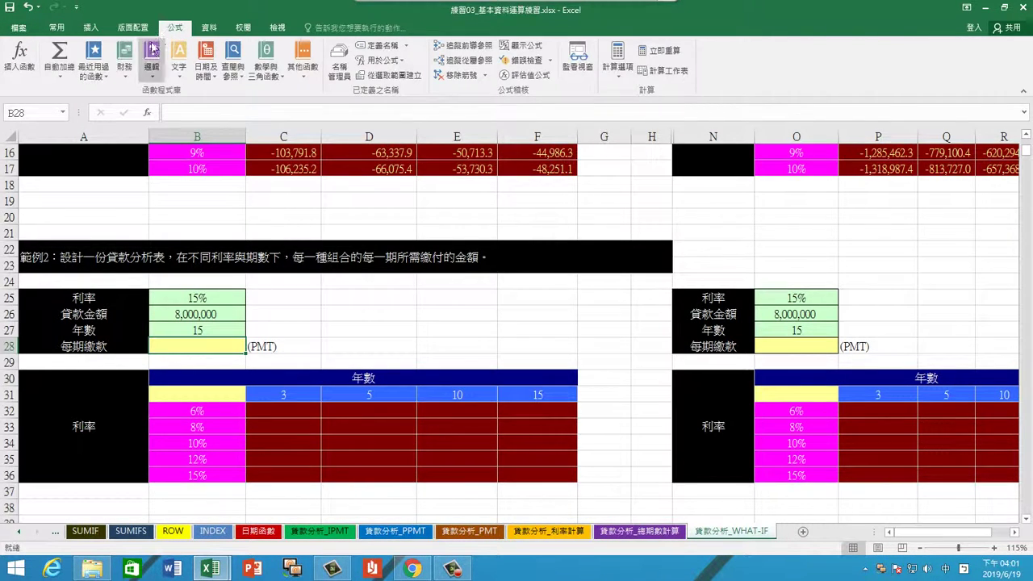
left_click(95, 62)
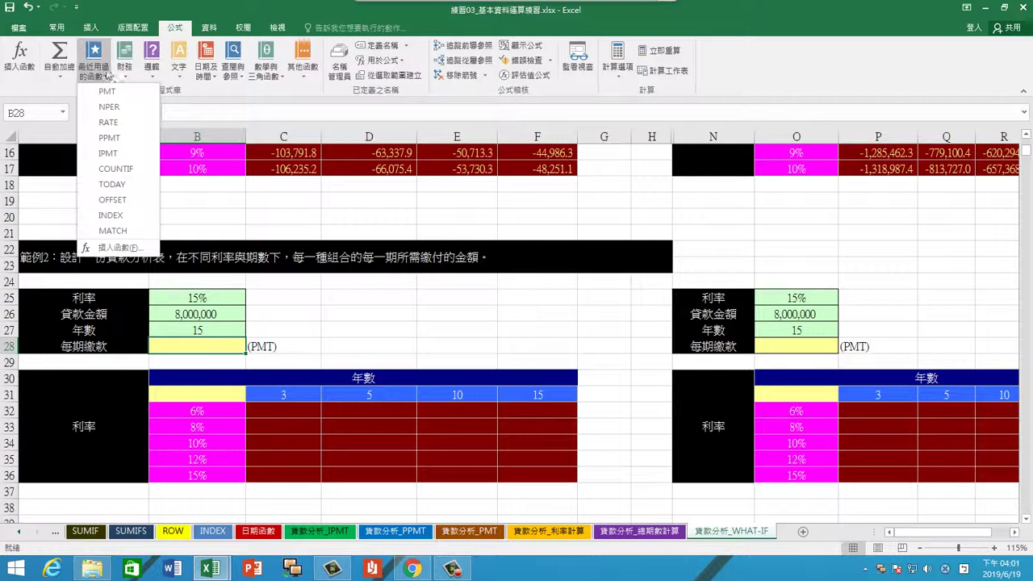
left_click(115, 91)
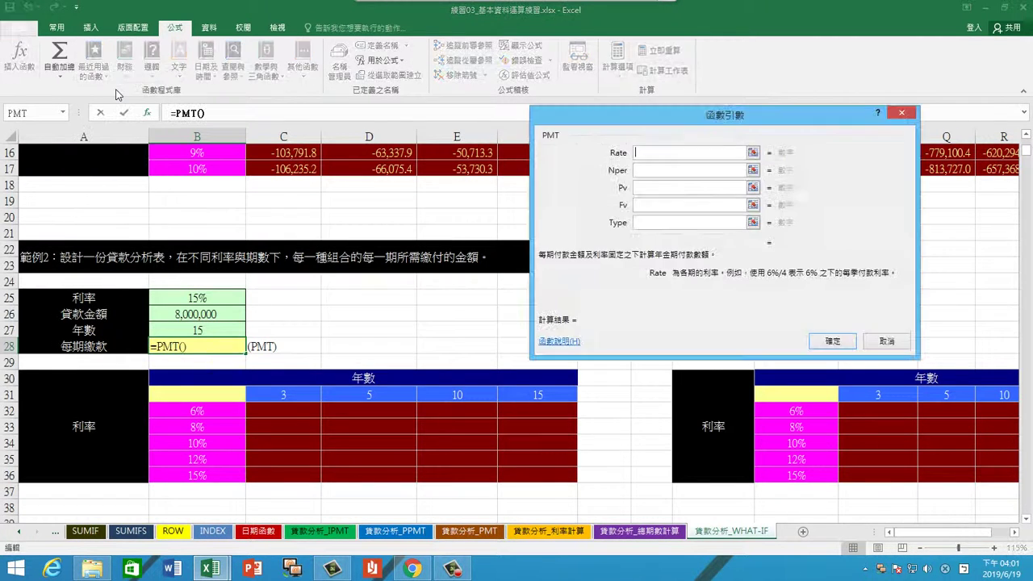
left_click_drag(646, 113, 452, 110)
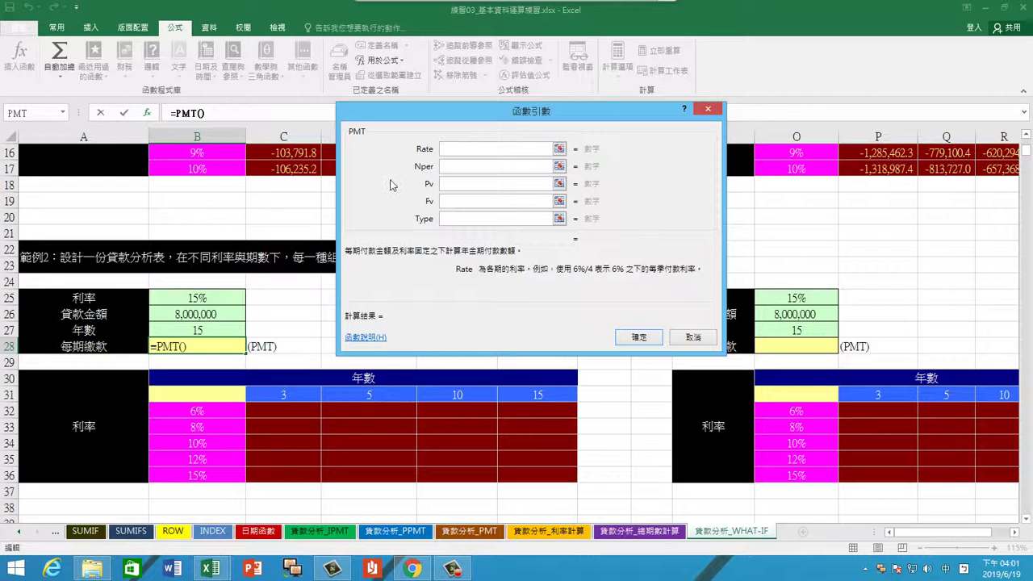
left_click(230, 299)
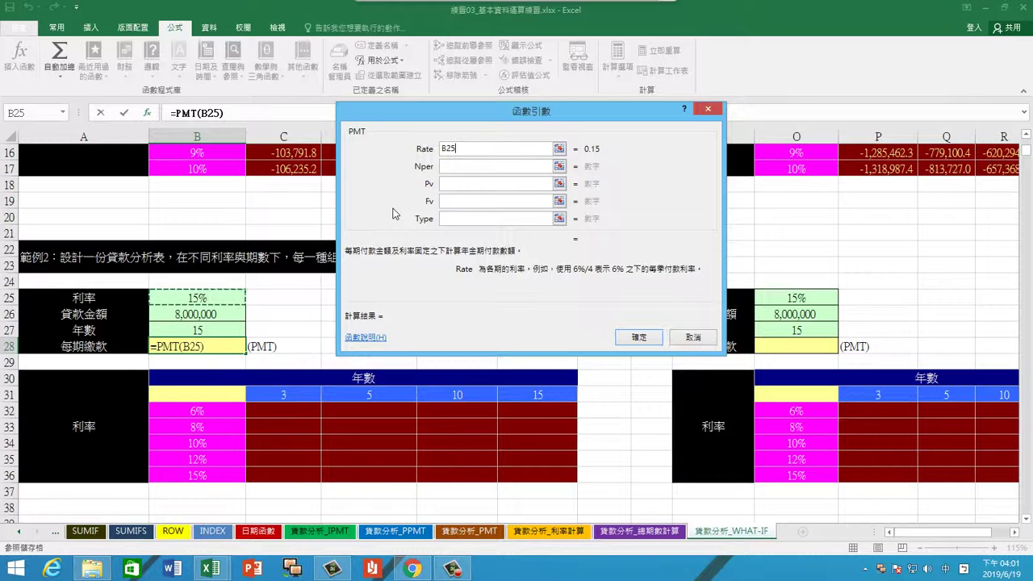
type("/1")
type("2")
left_click(448, 167)
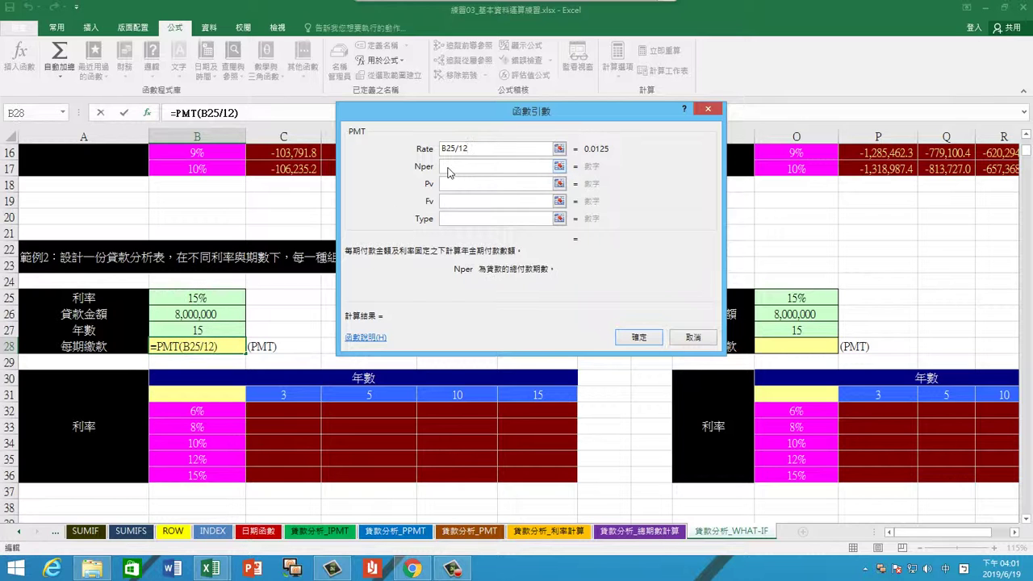
left_click(230, 329)
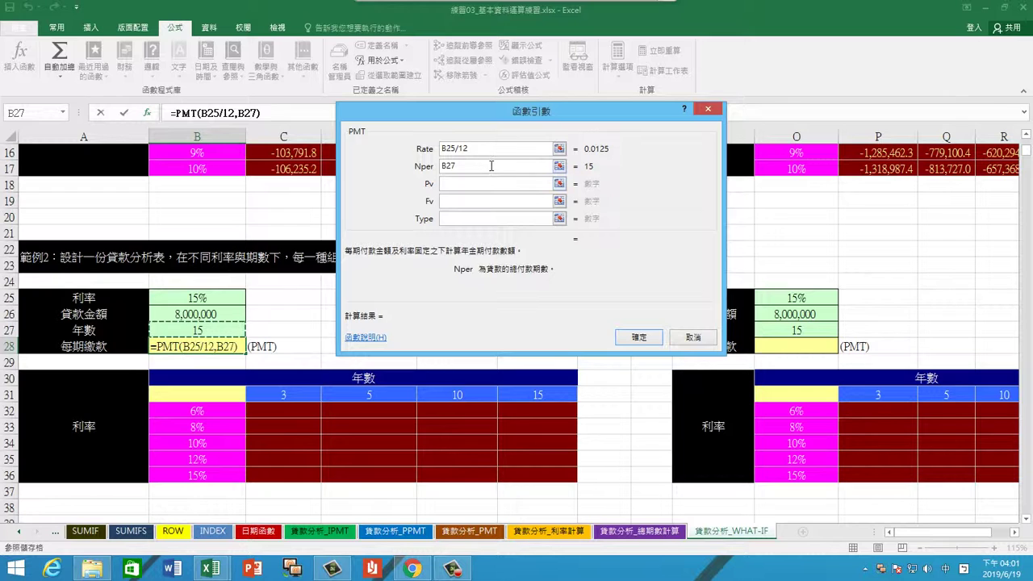
type("*1")
type("2")
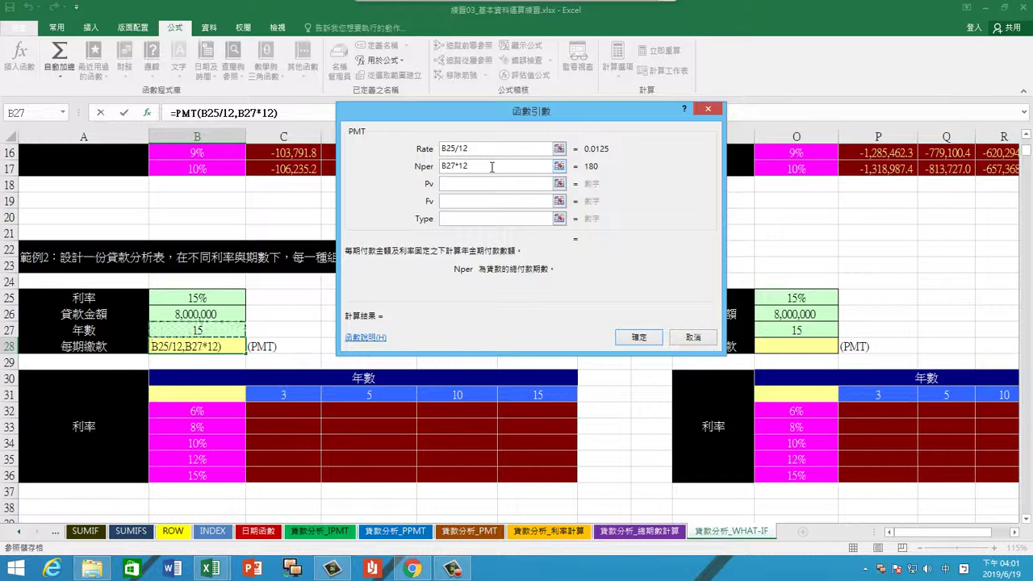
- Finish the PMT with Pv B26, Fv 0 and Type 0, giving -$111,966.97
key("Tab")
left_click(451, 185)
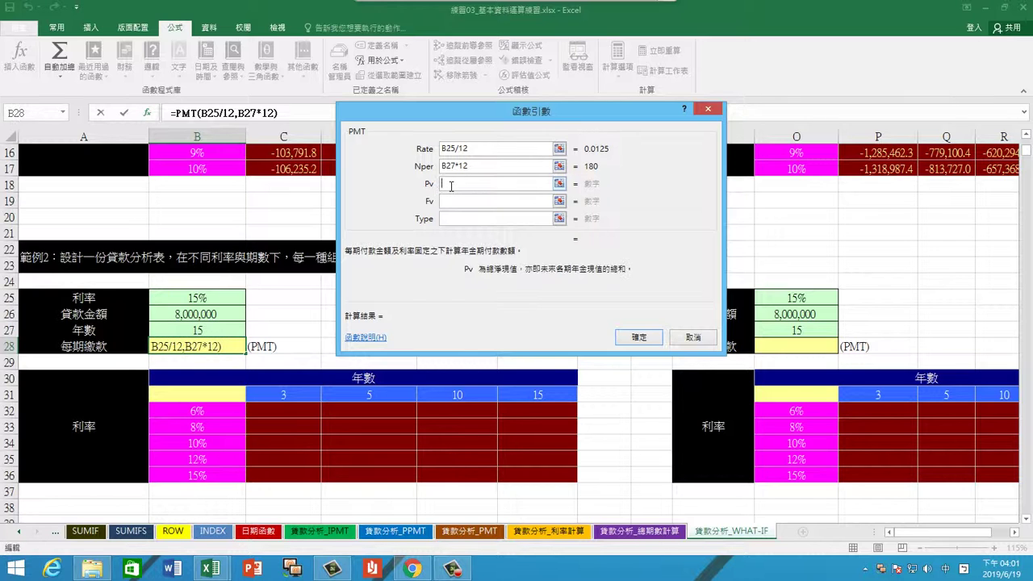
left_click(232, 314)
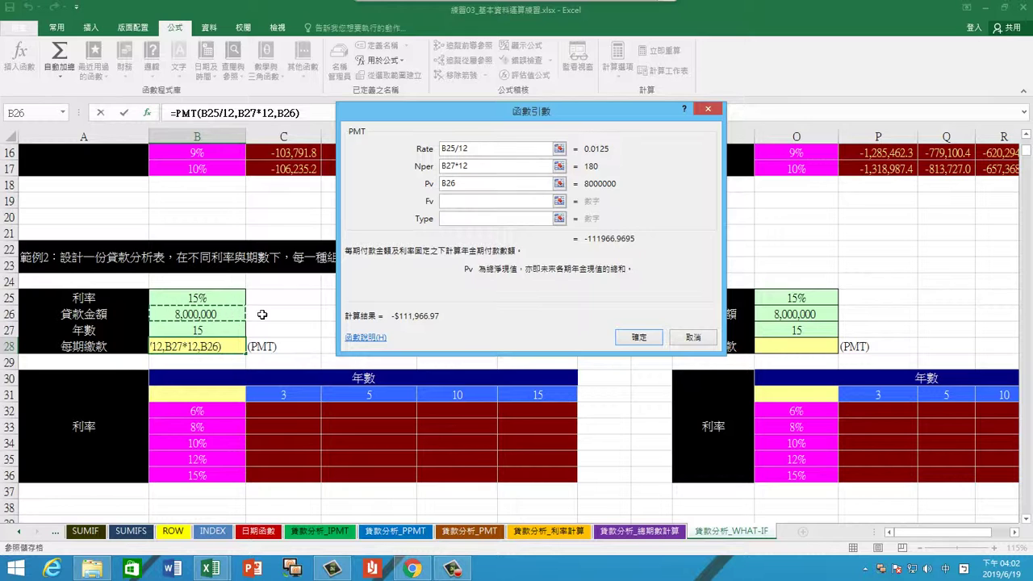
left_click(456, 204)
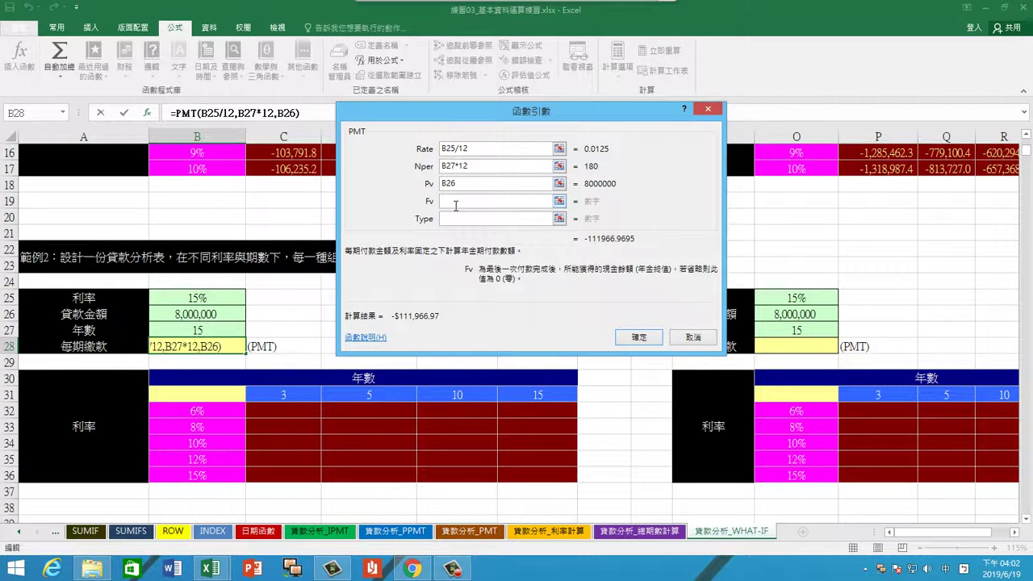
type("0")
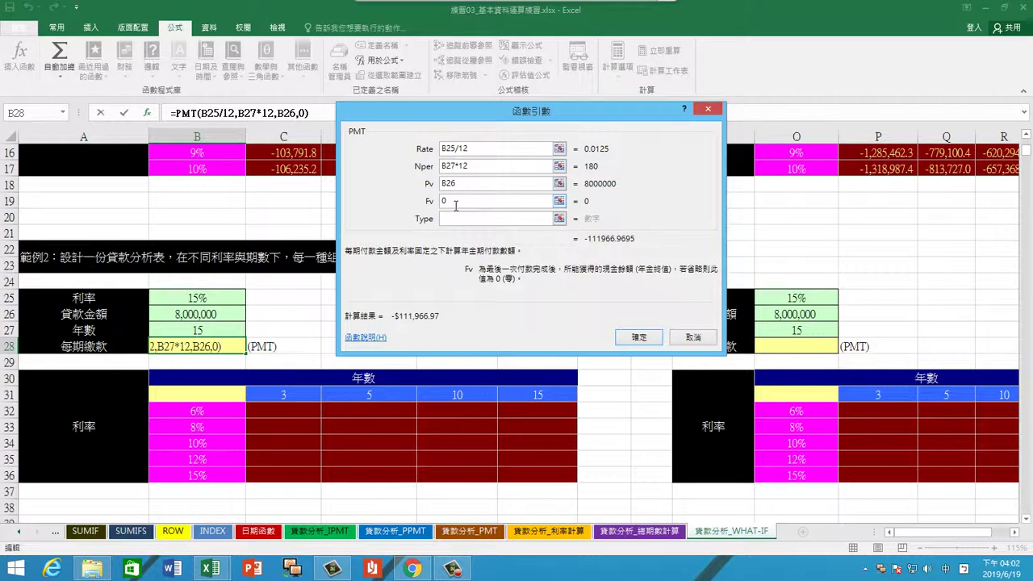
mouse_move(491, 117)
left_mouse_down()
mouse_move(714, 164)
mouse_move(572, 116)
left_mouse_up()
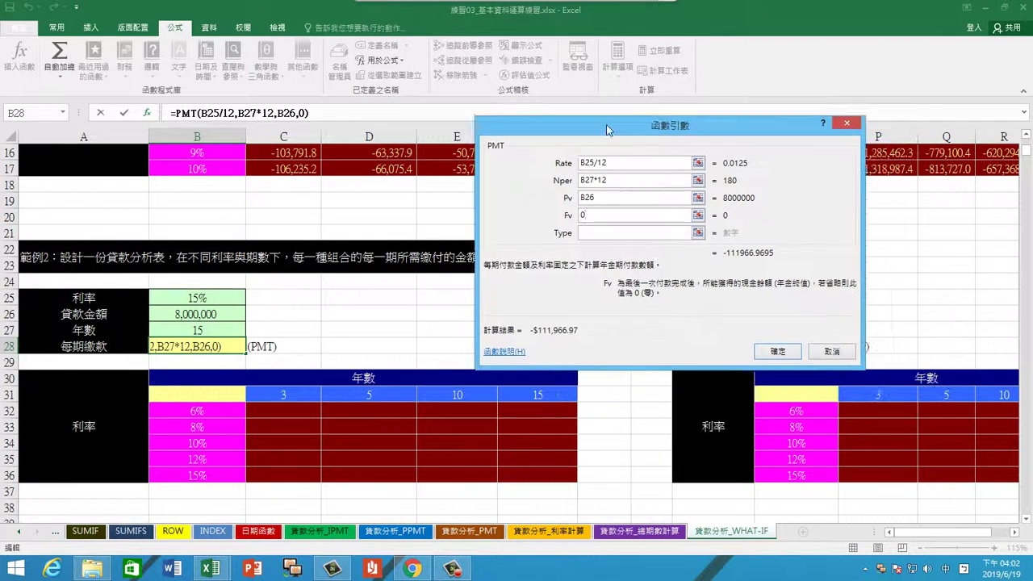
left_click(583, 217)
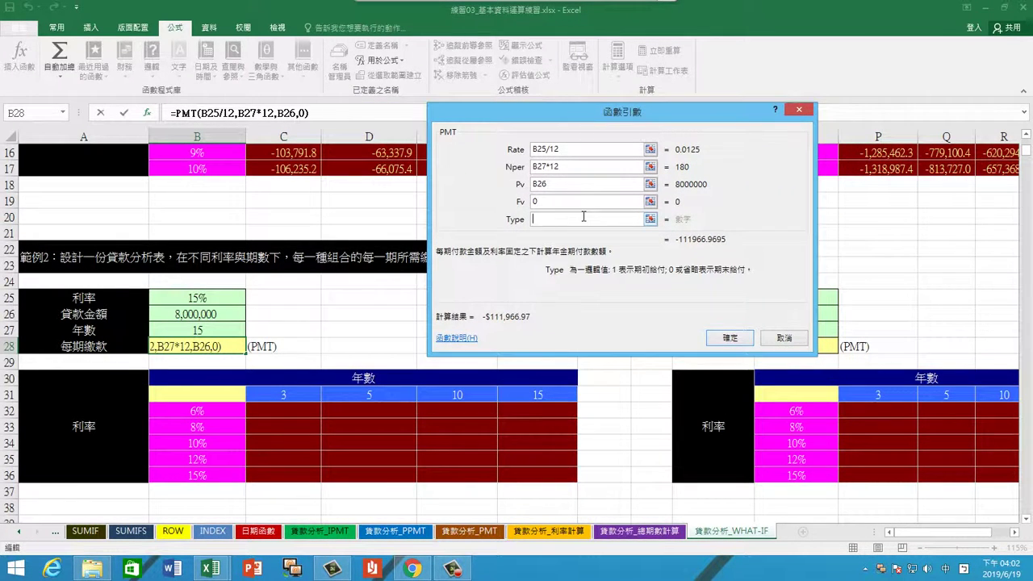
type("0")
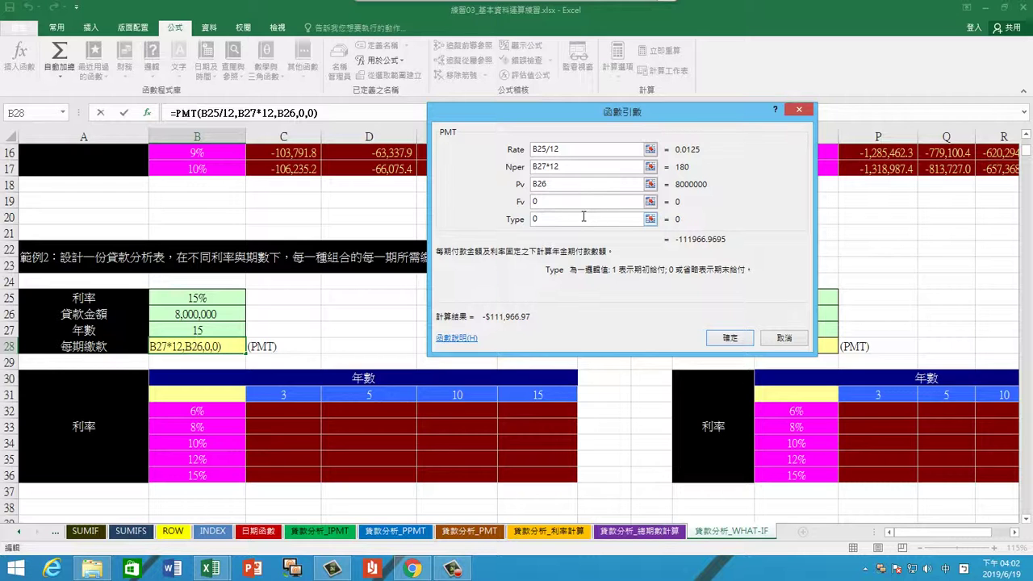
left_click(728, 340)
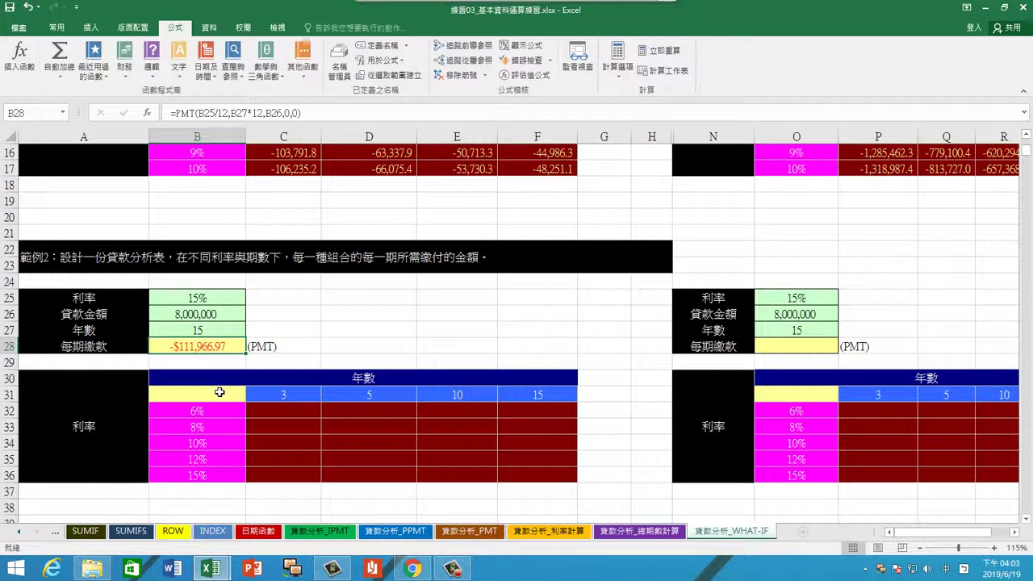
left_click(210, 393)
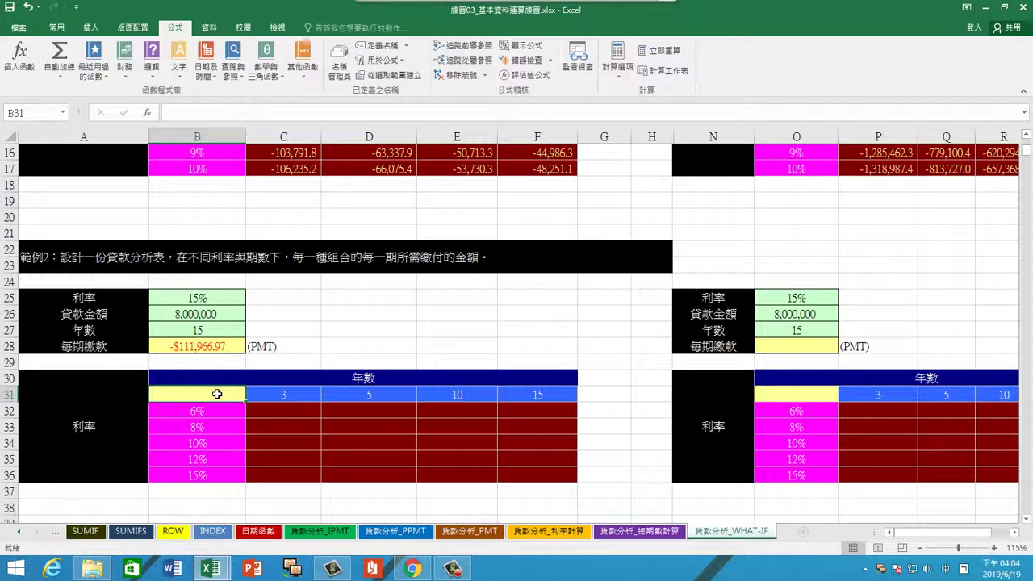
- Link corner cell B31 to the payment with =B28
type("=")
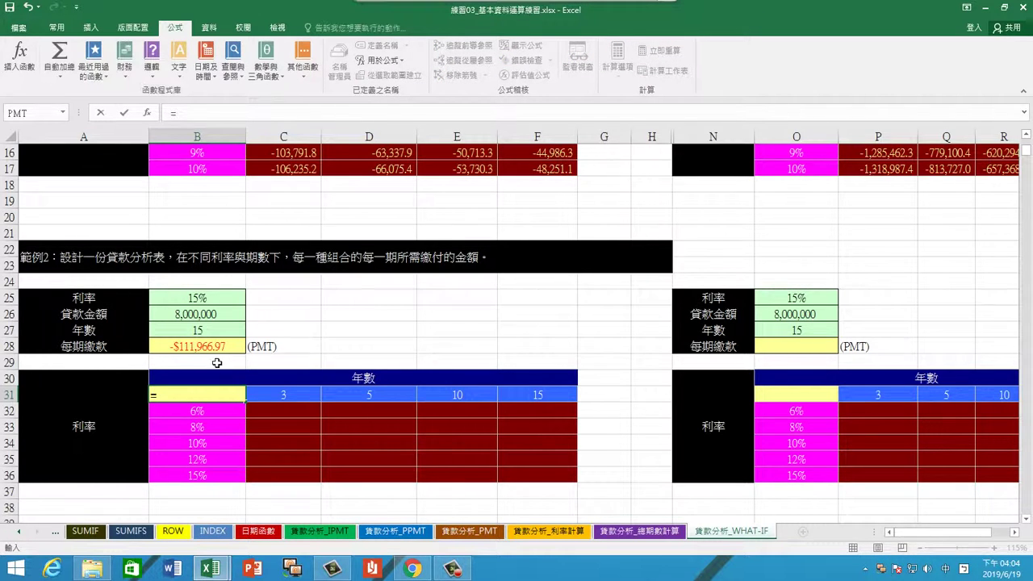
left_click(215, 348)
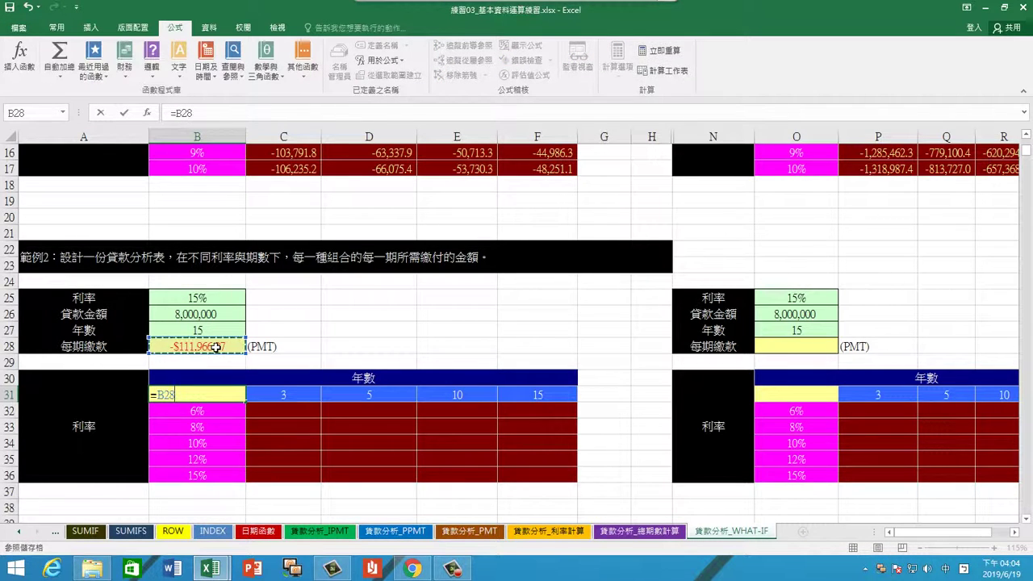
key("Return")
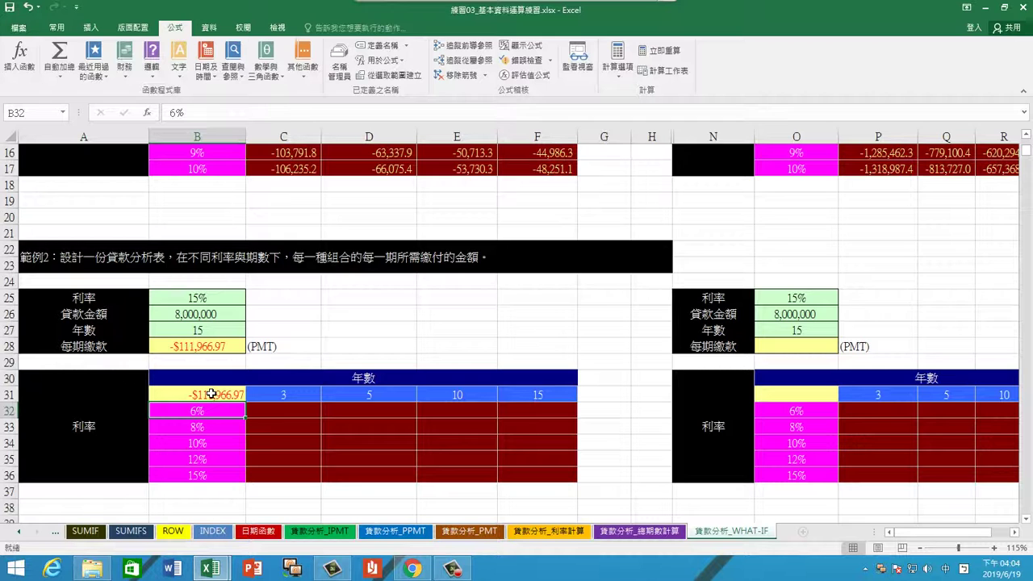
- Build a Data Table on B31:F36 with row input B27 and column input B25
left_click_drag(212, 393, 434, 445)
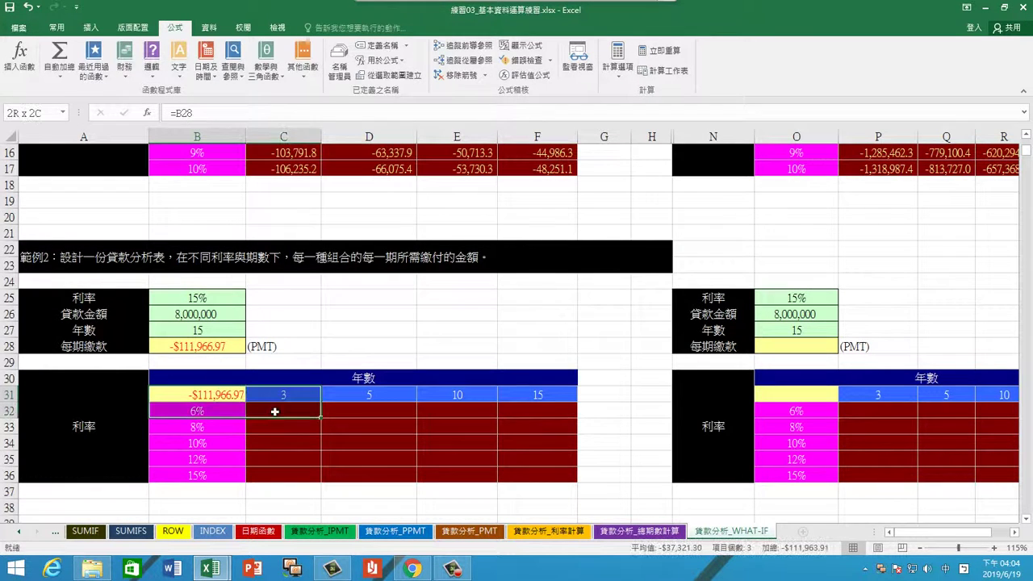
left_click_drag(434, 445, 533, 474)
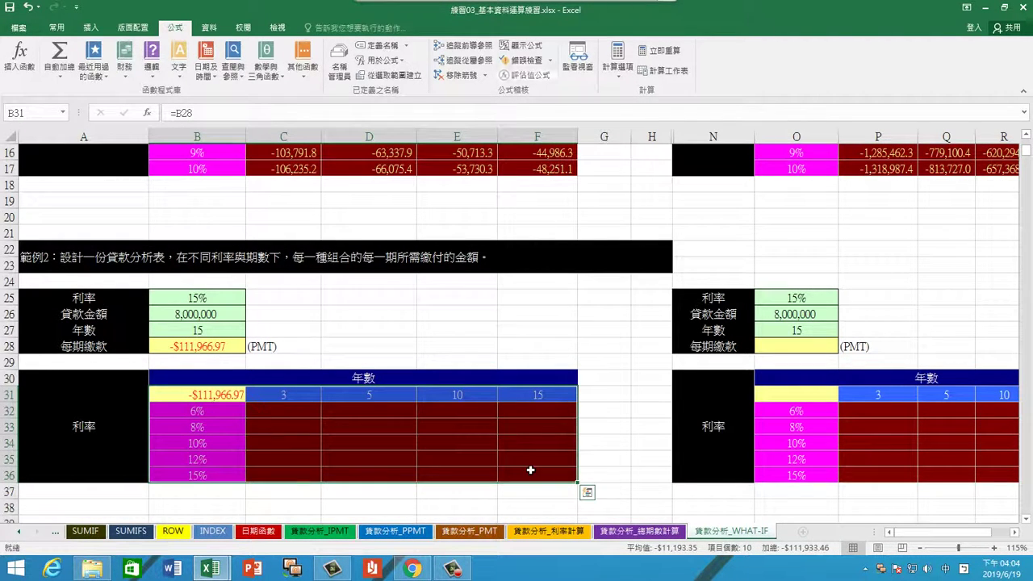
left_click(214, 28)
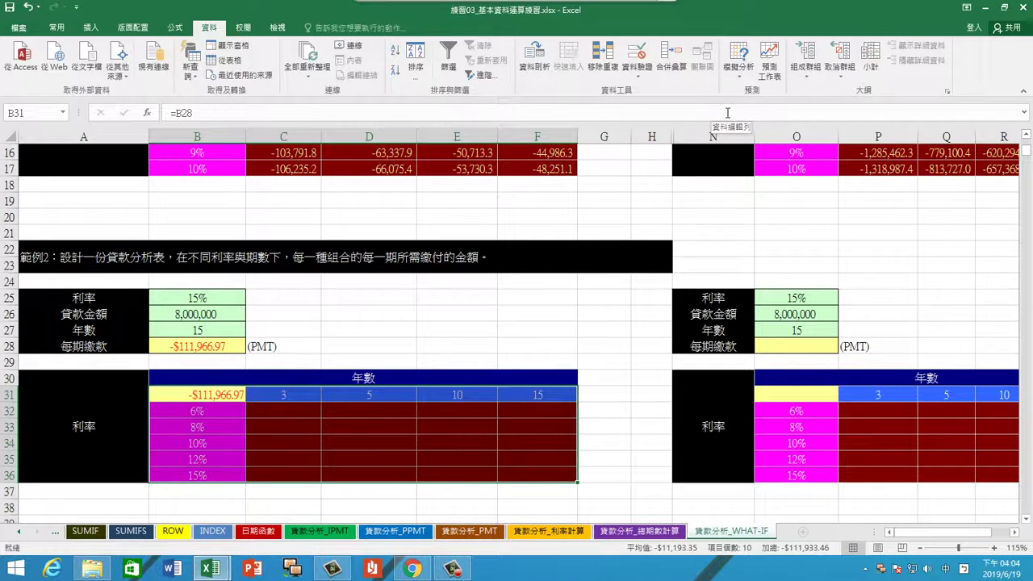
left_click(737, 81)
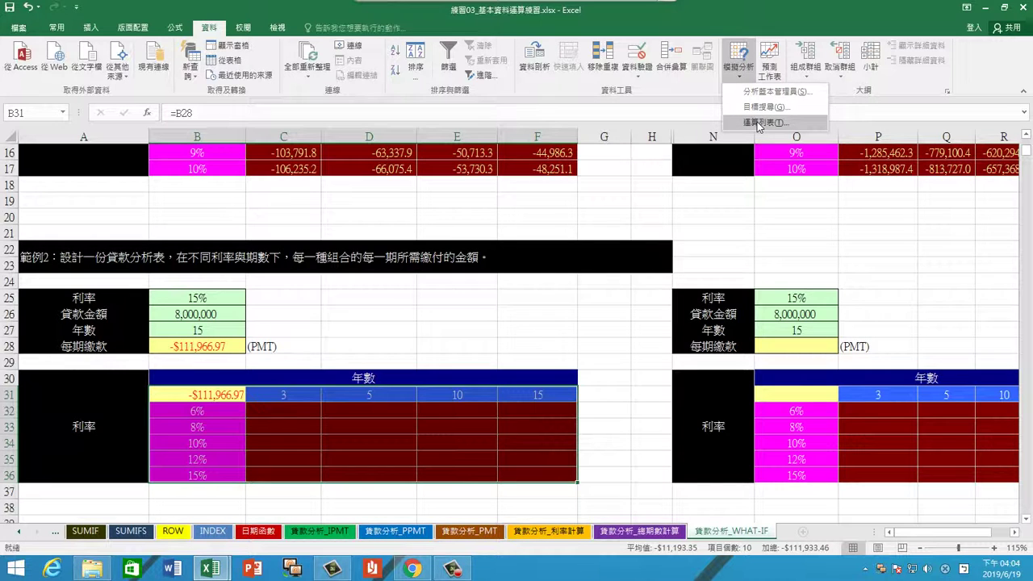
left_click(758, 122)
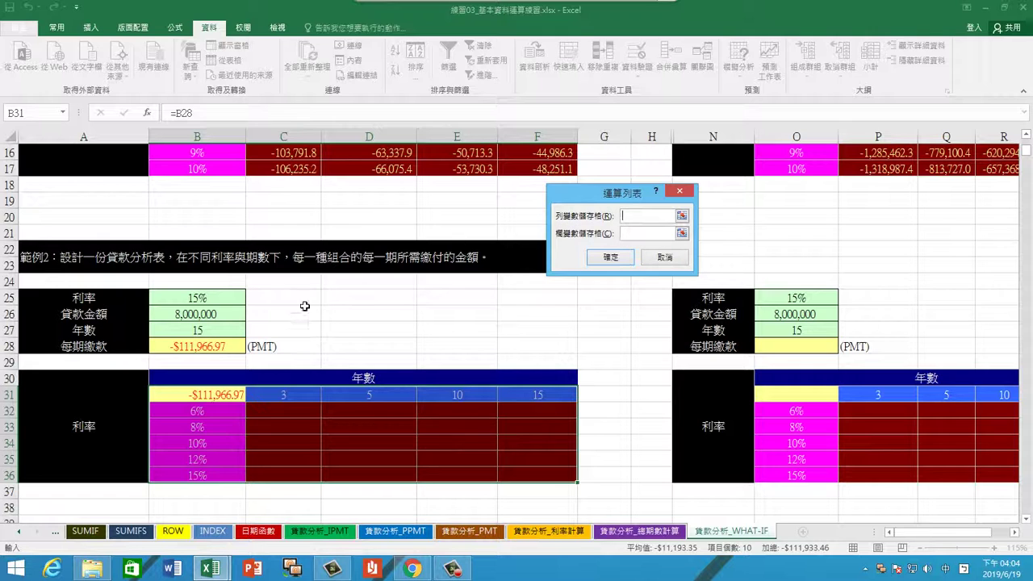
left_click(218, 330)
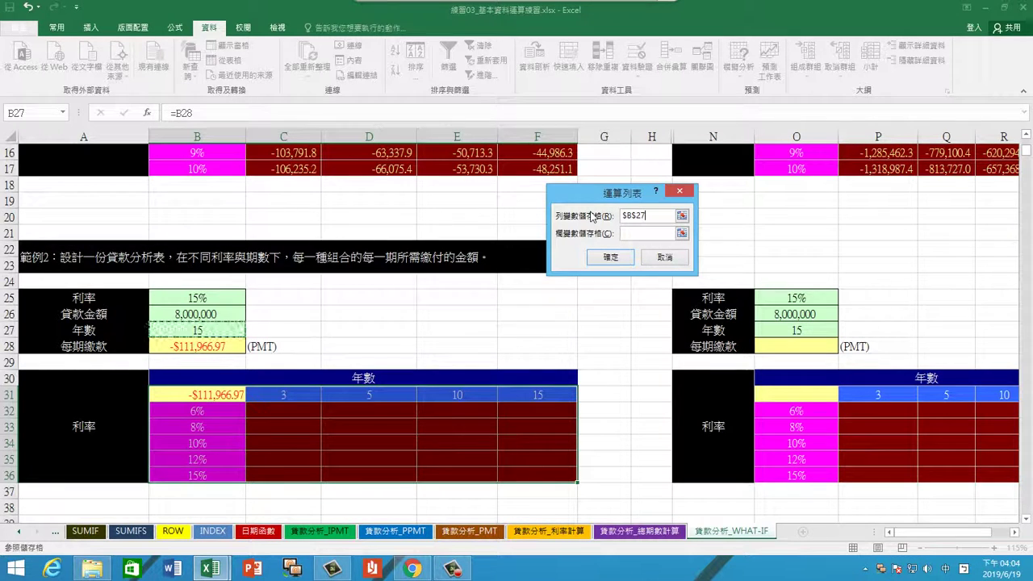
left_click(631, 233)
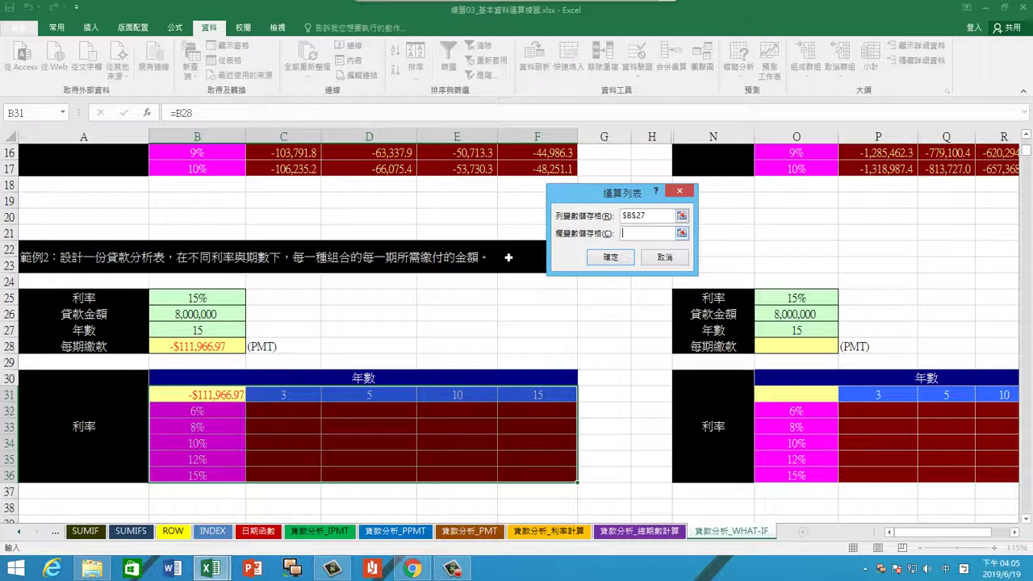
left_click(225, 297)
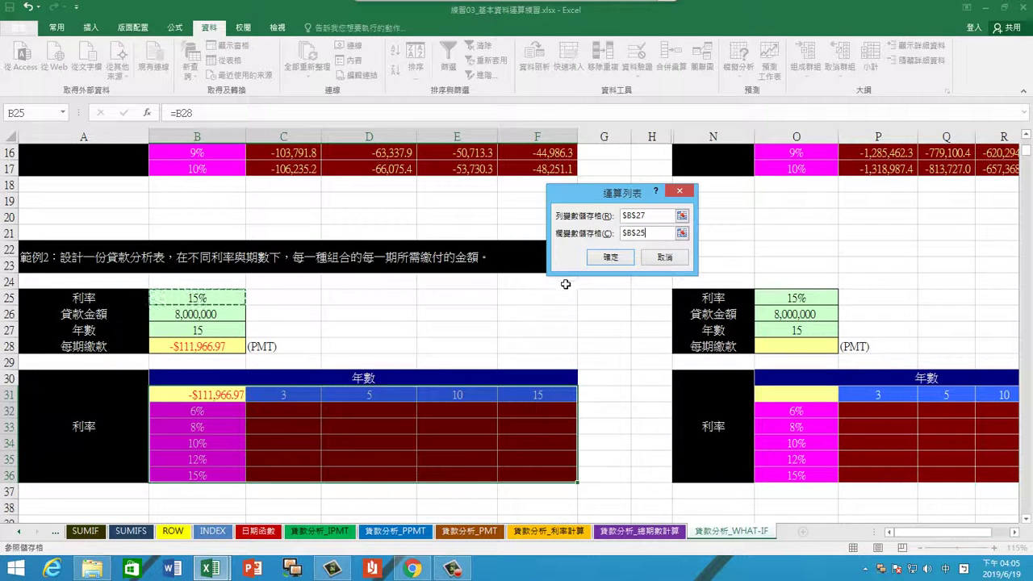
left_click(611, 257)
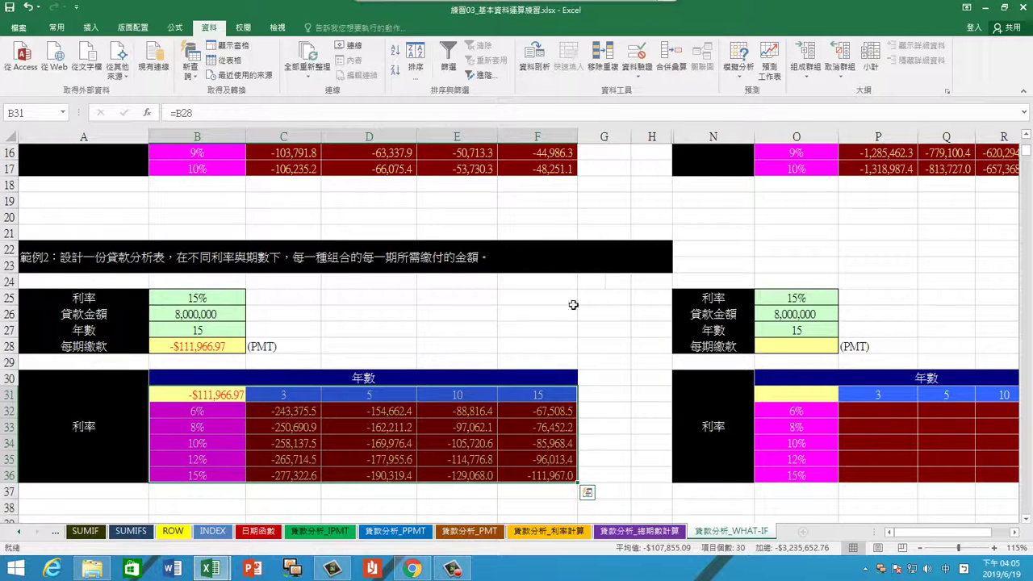
left_click(608, 453)
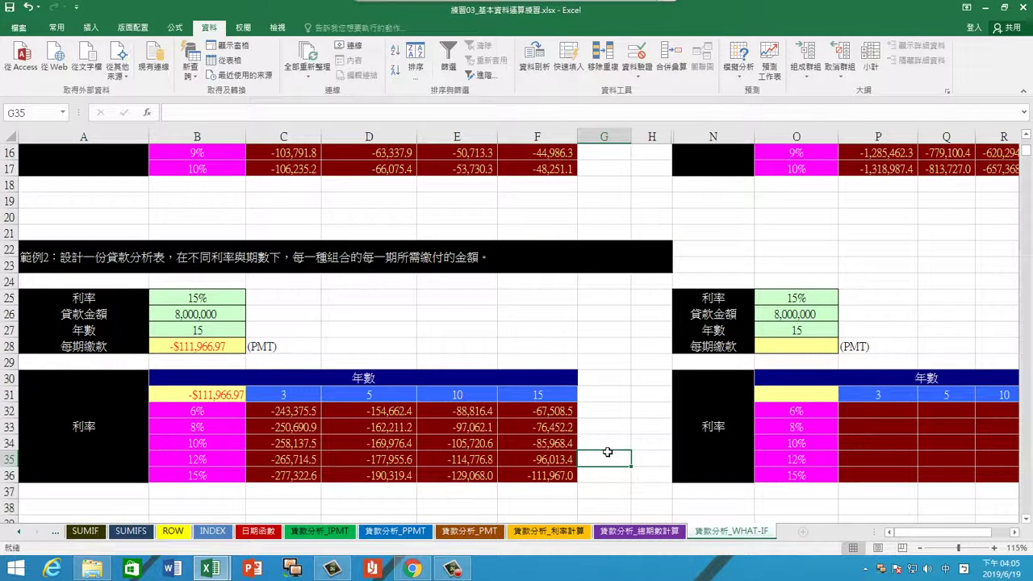
- Insert PMT in O28 with Rate O25 and Nper O27
left_click_drag(905, 533, 931, 538)
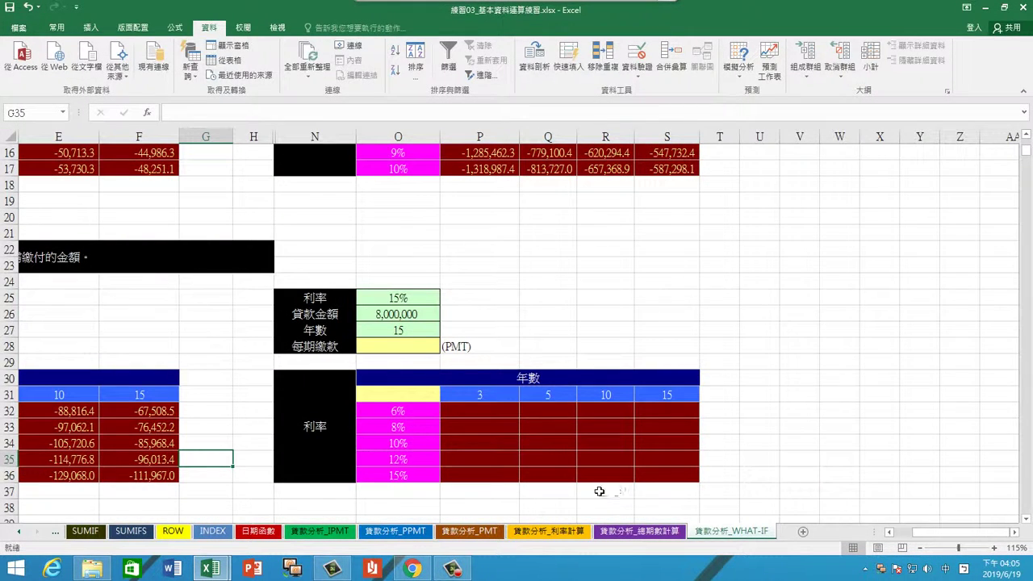
left_click(420, 347)
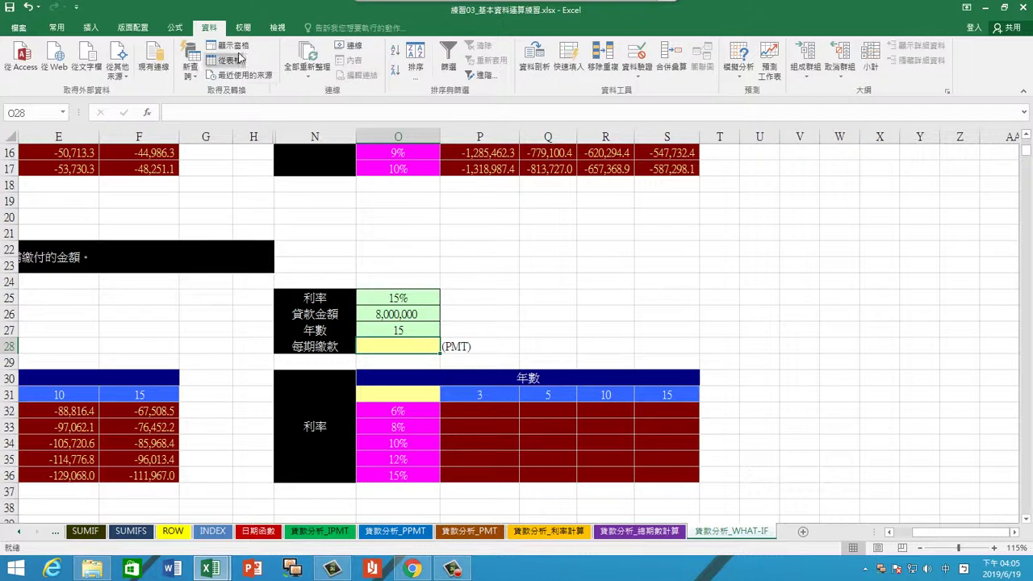
left_click(175, 28)
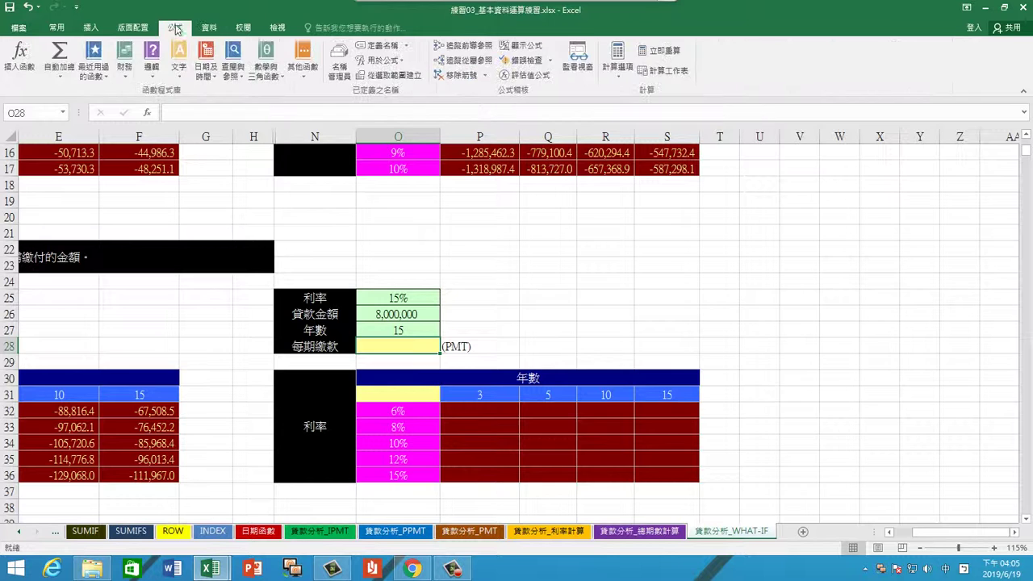
left_click(93, 68)
left_click(120, 95)
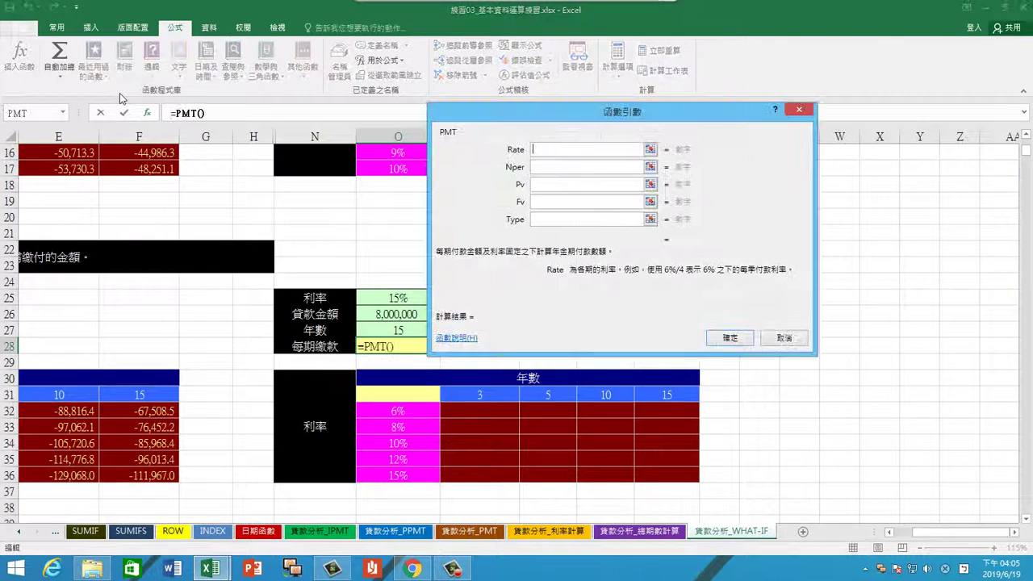
left_click_drag(475, 238, 538, 263)
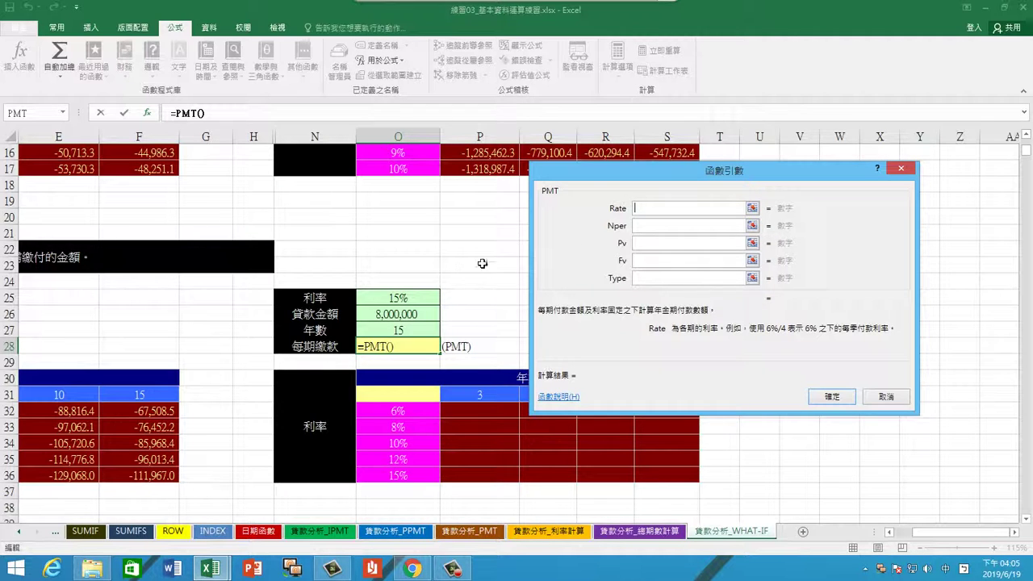
left_click(421, 298)
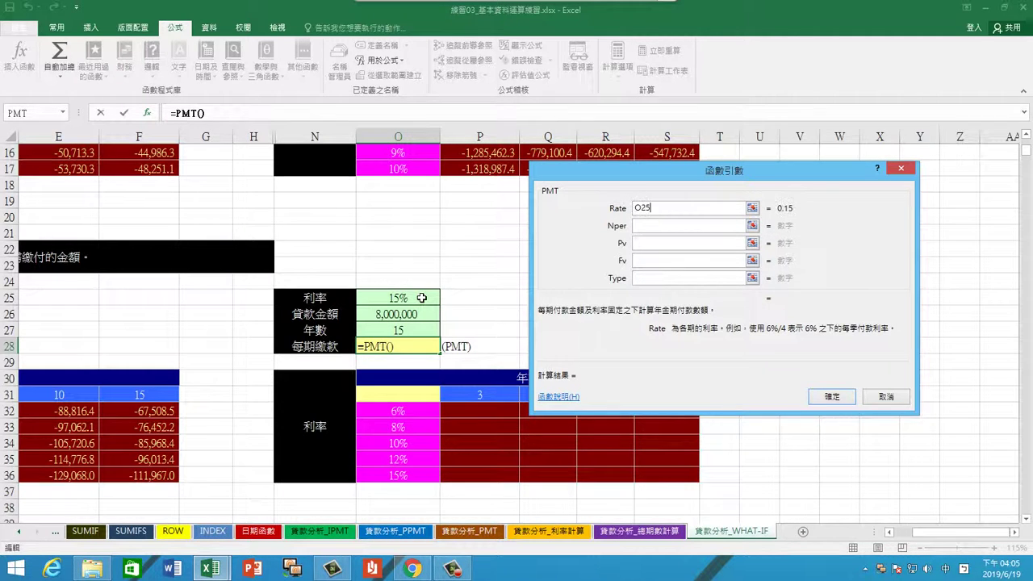
left_click(642, 226)
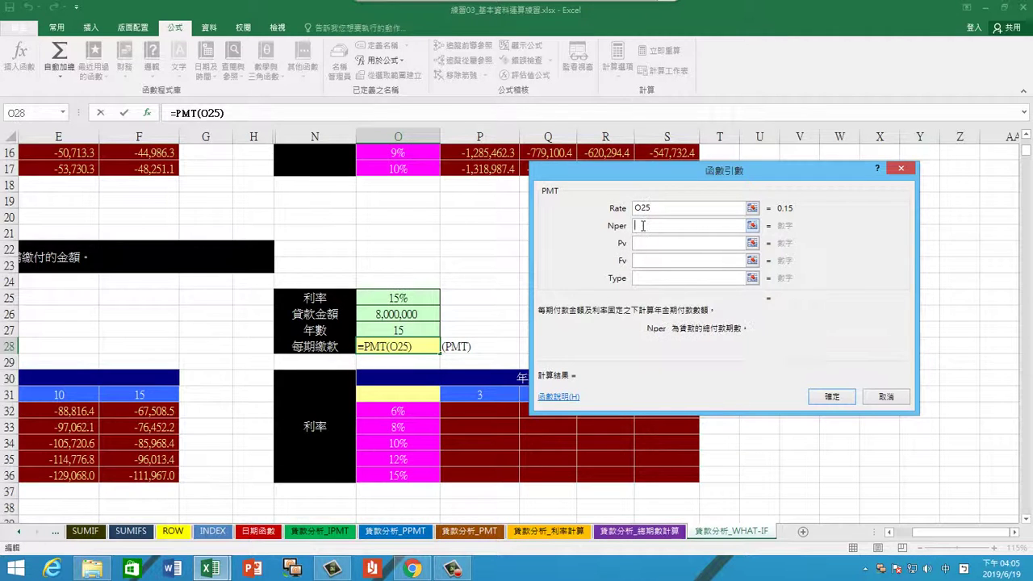
left_click(421, 332)
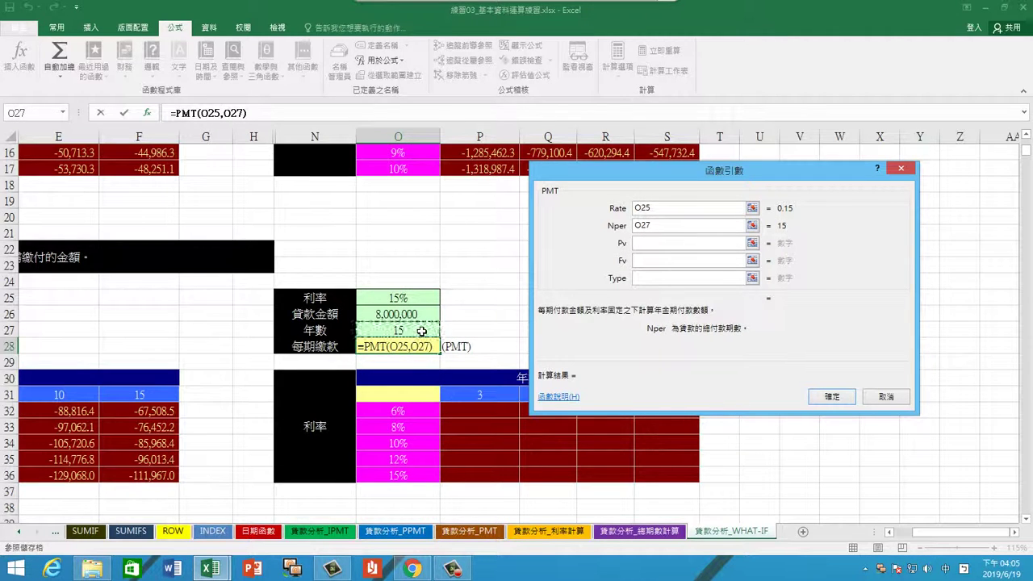
- Finish the O28 PMT with Pv O26, Fv 0 and Type 0, giving -$1,368,136.42
left_click(643, 243)
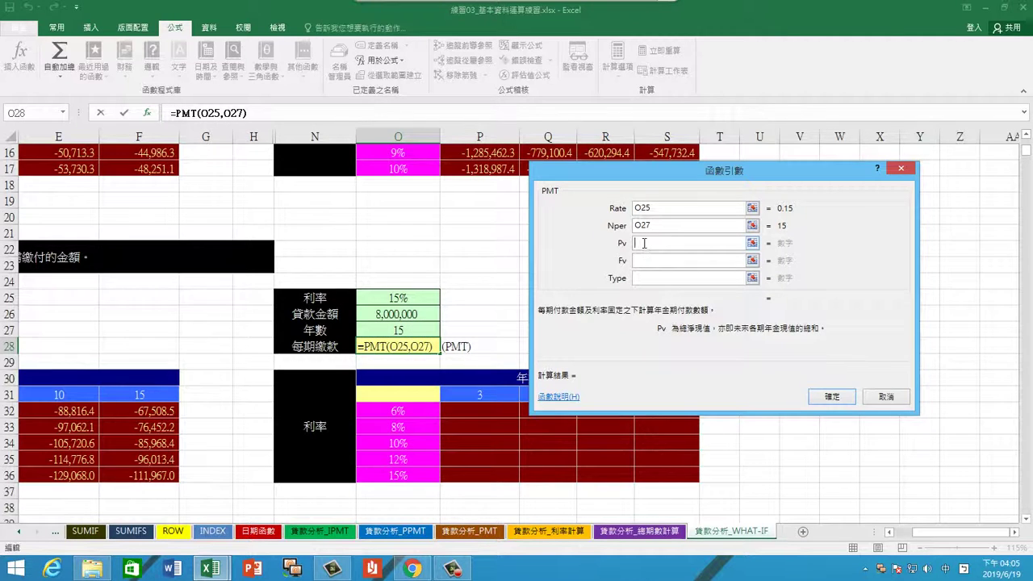
left_click(423, 314)
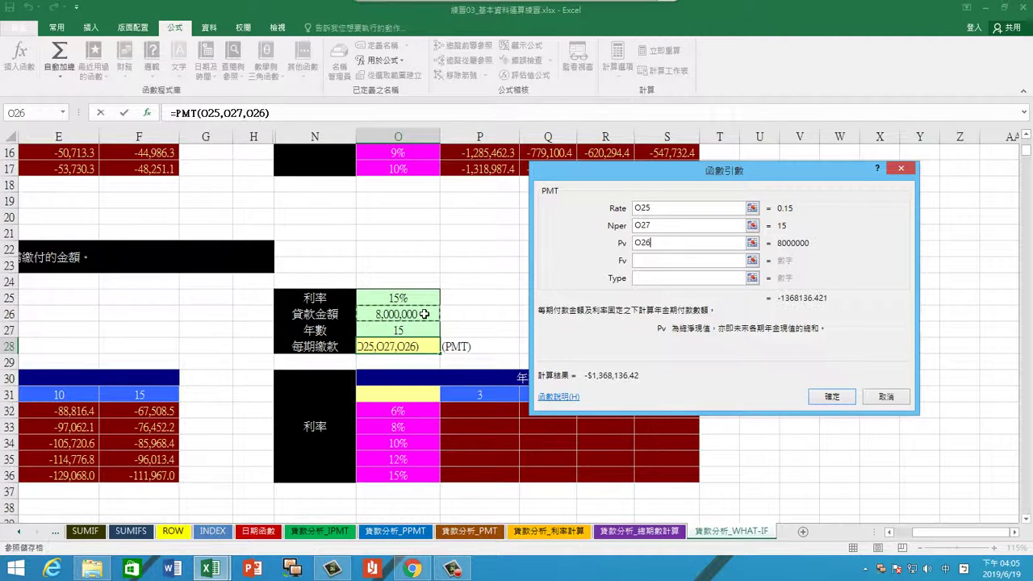
left_click(647, 261)
type("0")
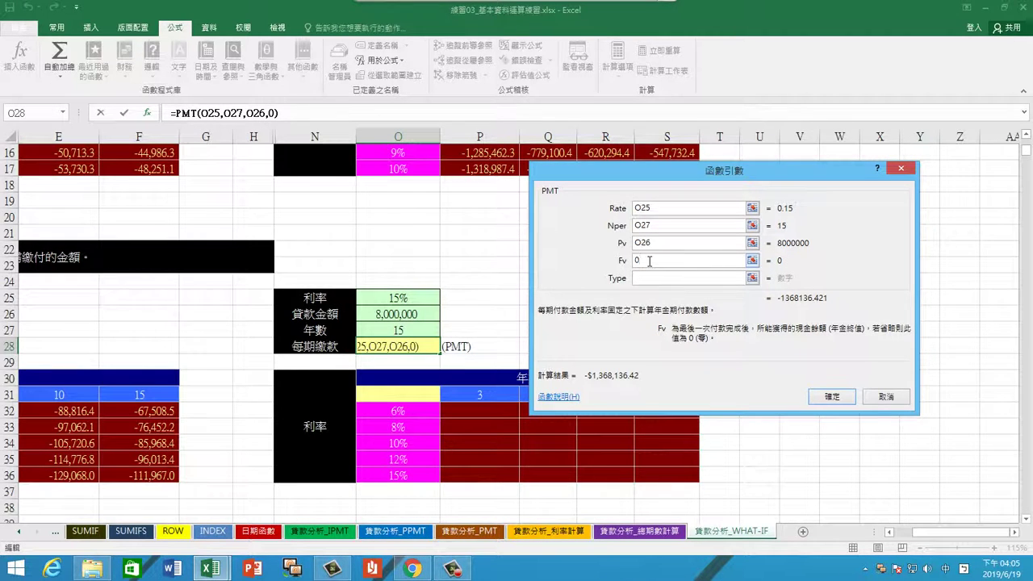
left_click(651, 279)
type("0")
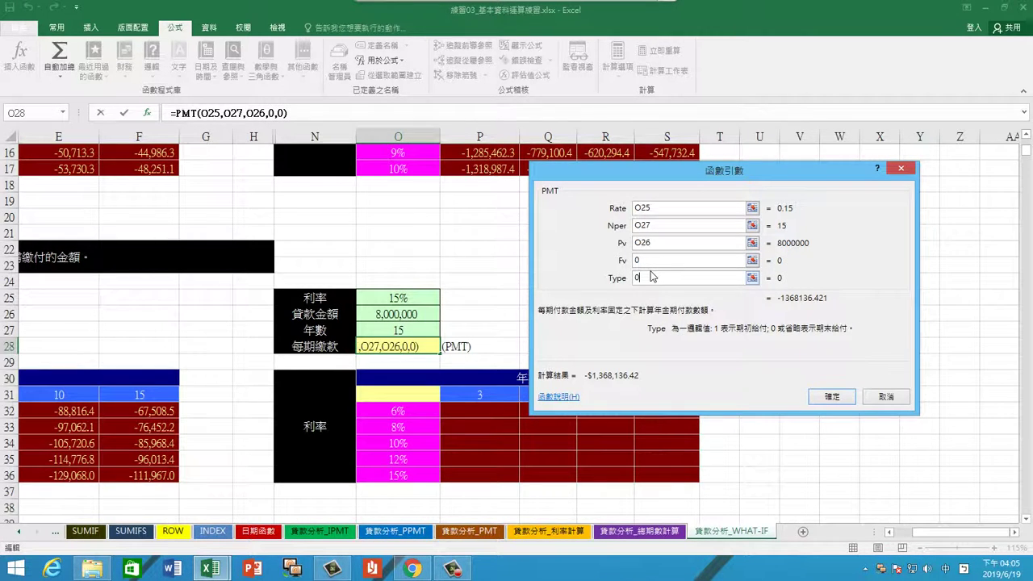
left_click(829, 397)
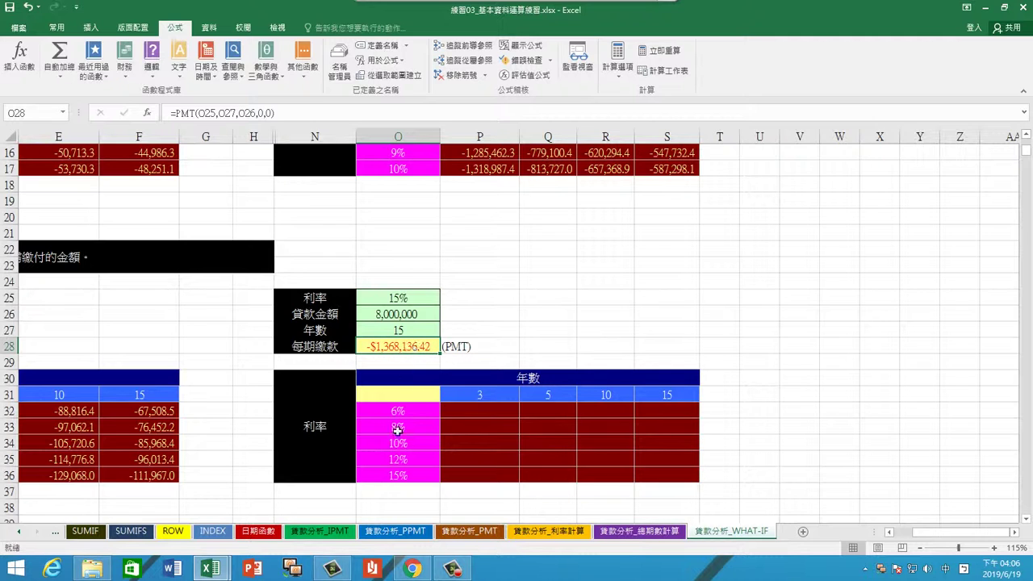
- Enter =O28 in corner cell O31 and select the table range O31:S36
left_click(406, 394)
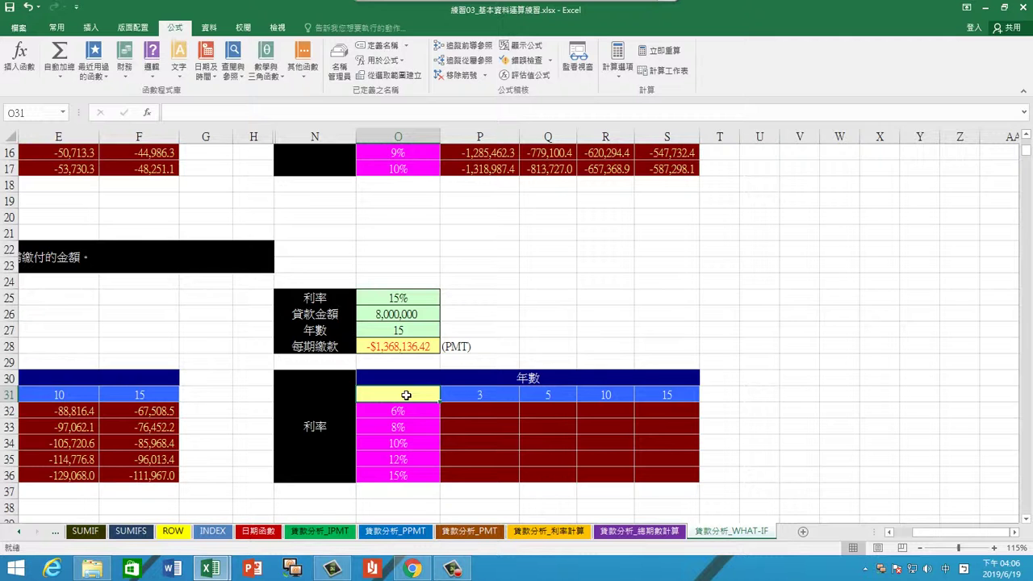
type("=")
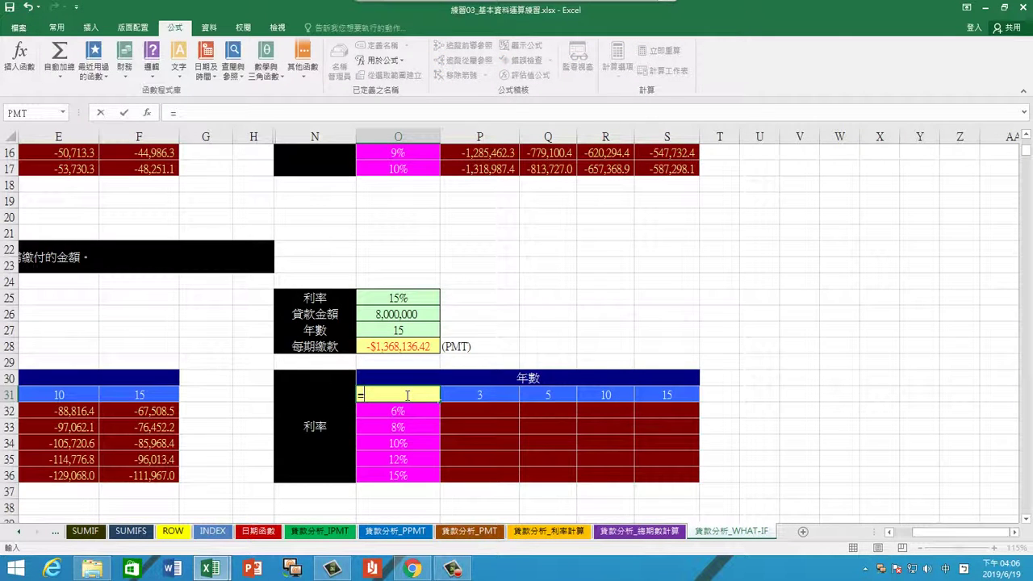
left_click(403, 347)
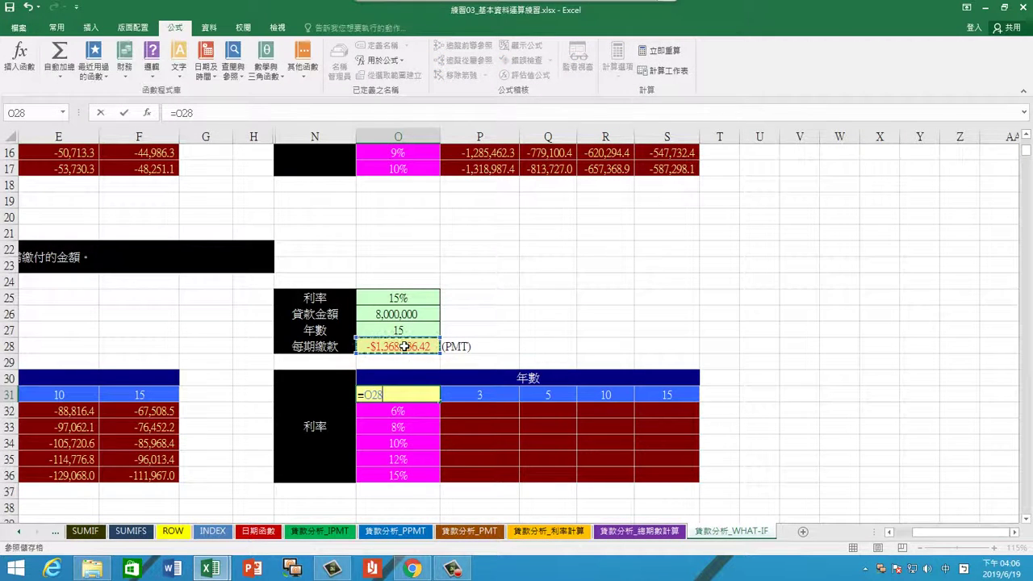
key("Return")
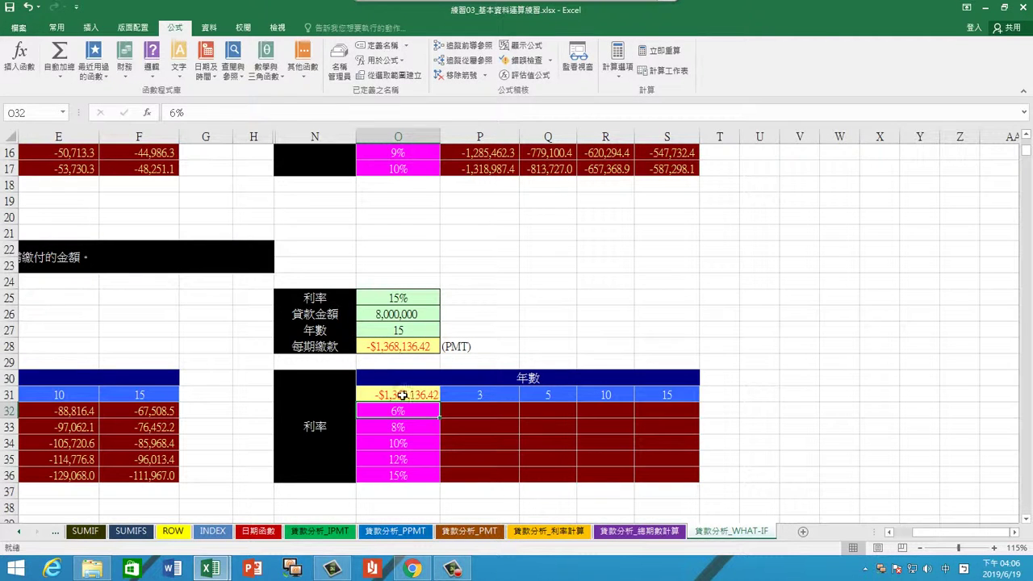
left_click_drag(402, 395, 476, 417)
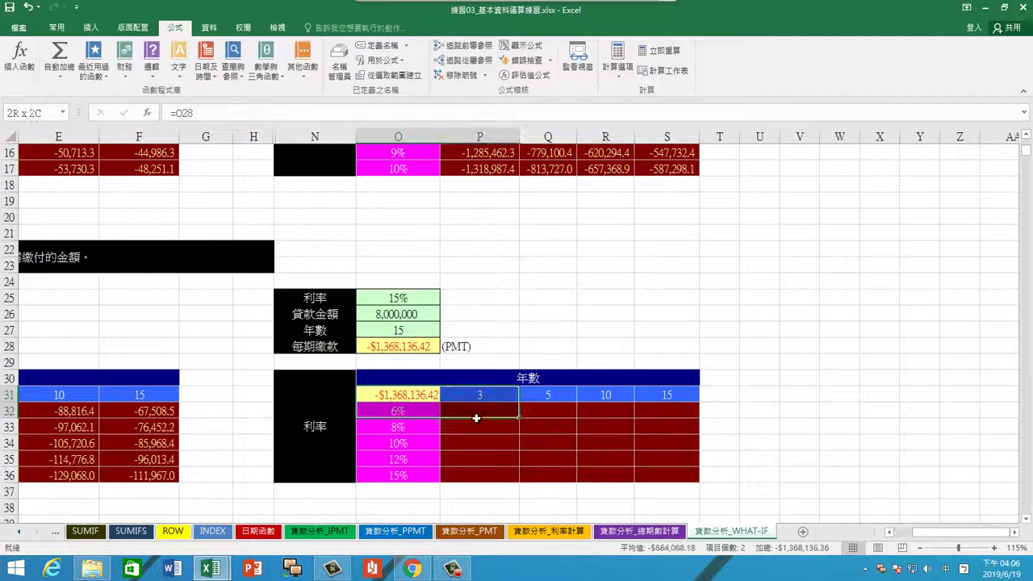
left_click_drag(476, 418, 665, 471)
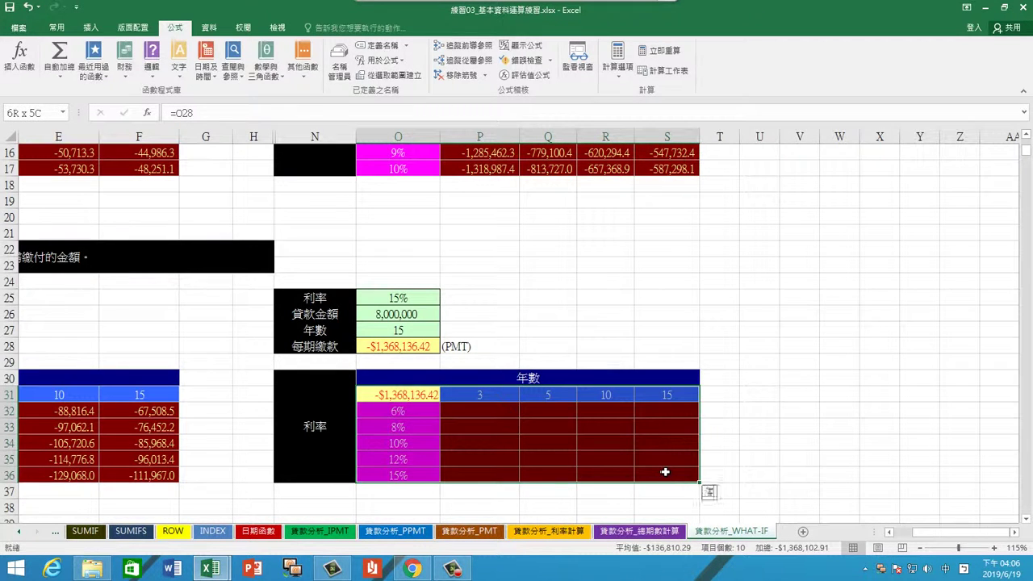
- Create a Data Table on O31:S36 with row input $O$27 and column input $O$25
left_click(209, 30)
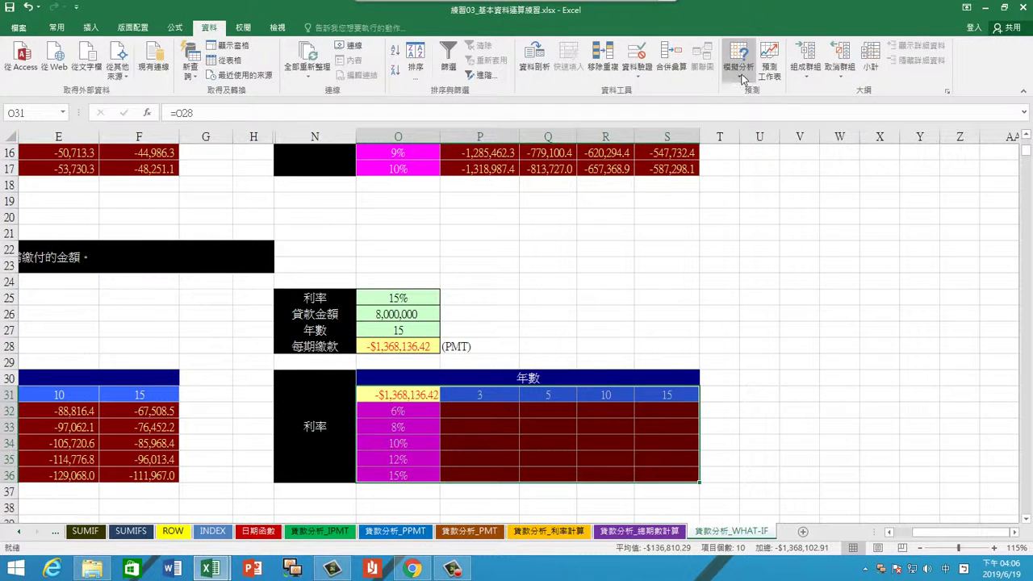
left_click(741, 78)
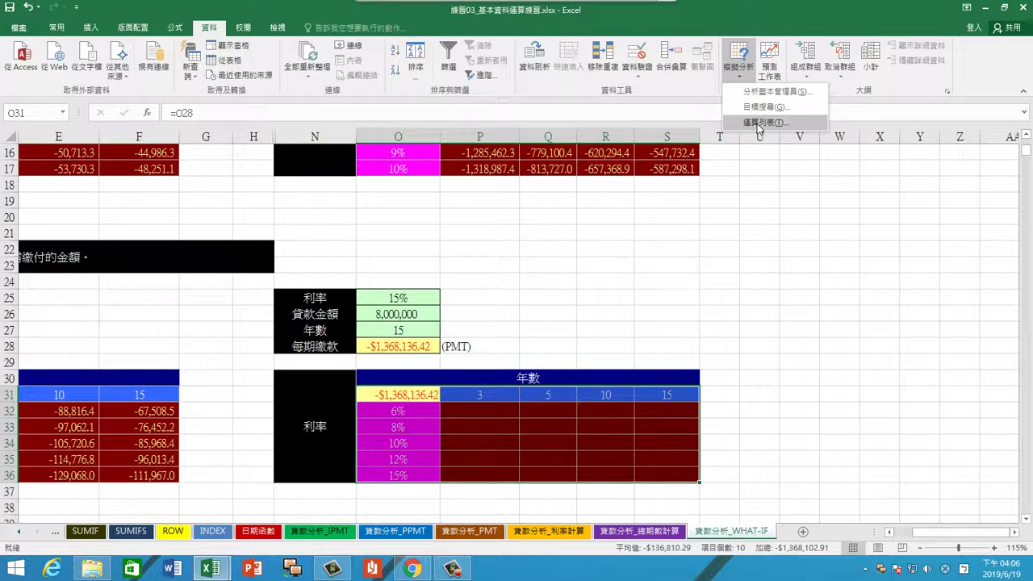
left_click(759, 124)
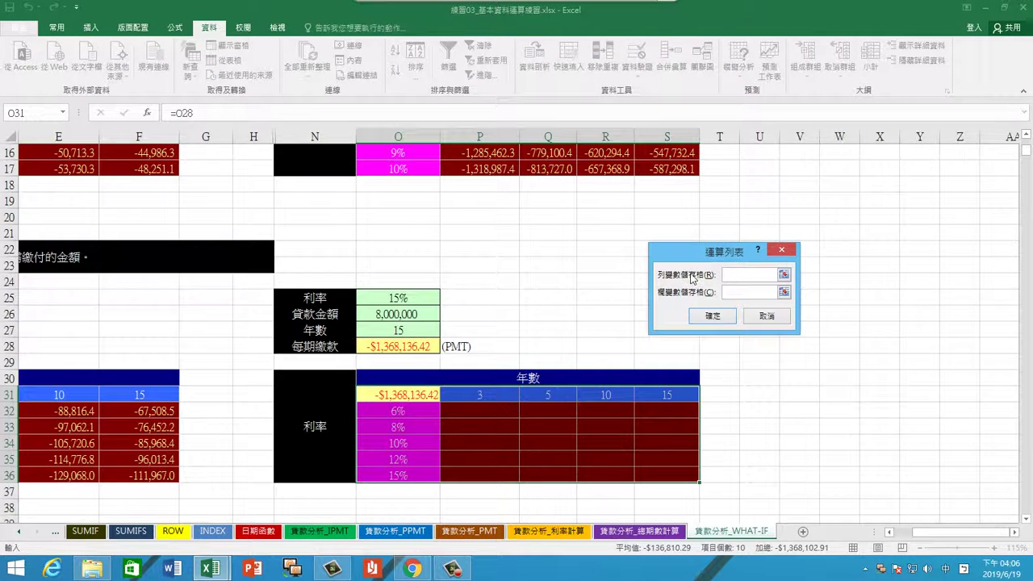
left_click(422, 330)
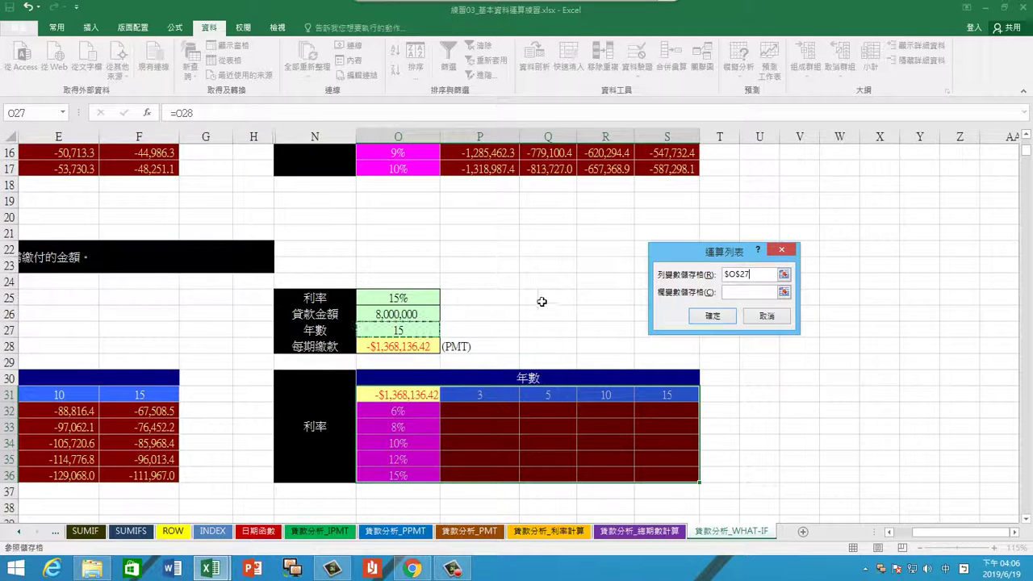
left_click(731, 292)
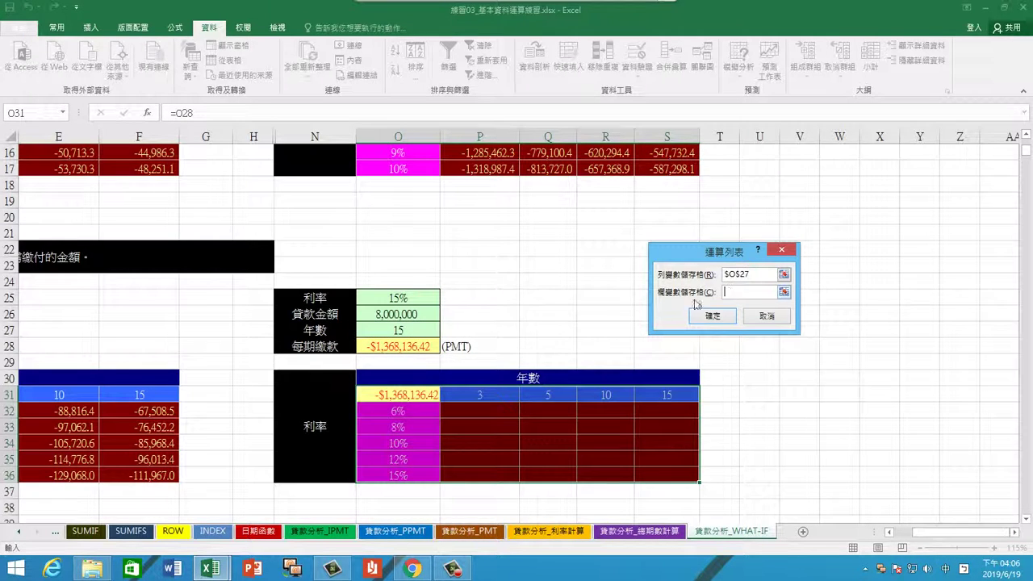
left_click(427, 300)
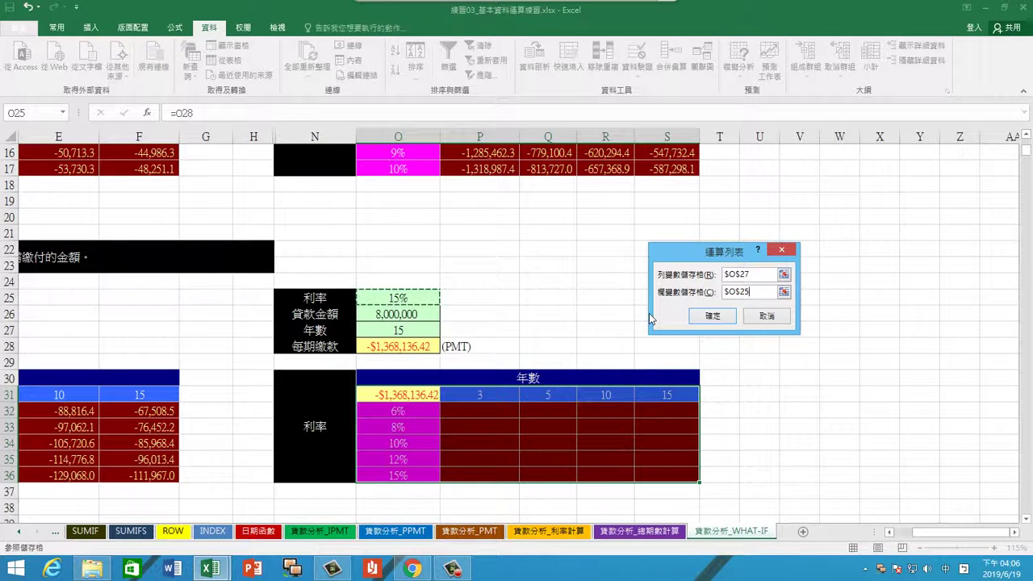
left_click(710, 315)
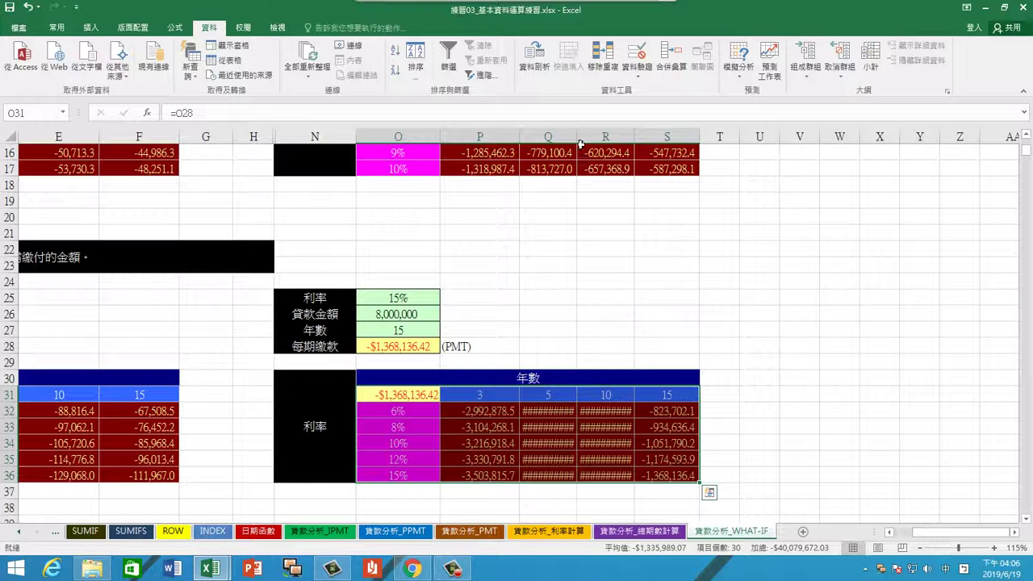
- Widen columns Q and R so the 5- and 10-year payments display instead of ####
left_click_drag(549, 136, 623, 129)
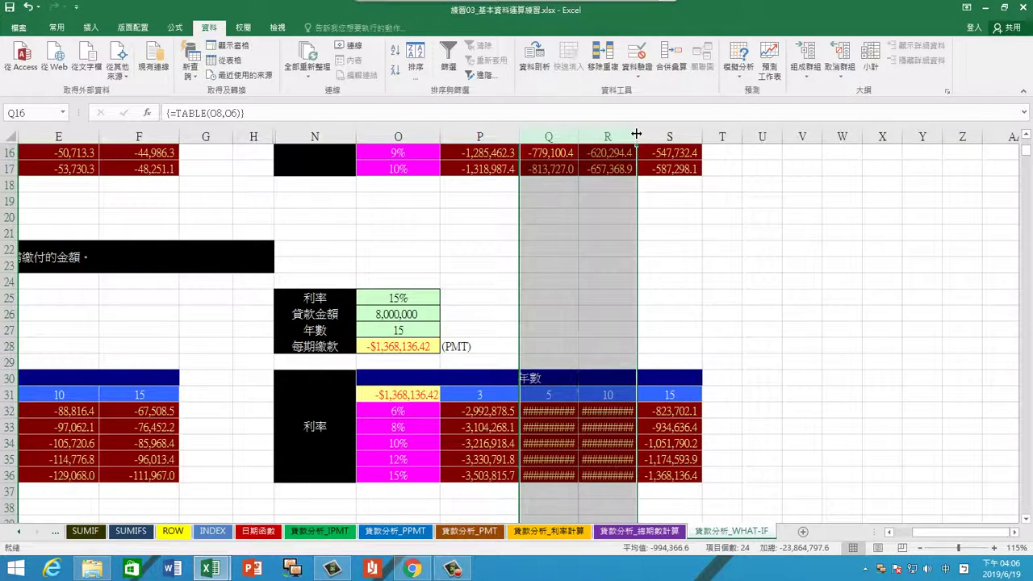
left_click_drag(634, 134, 636, 133)
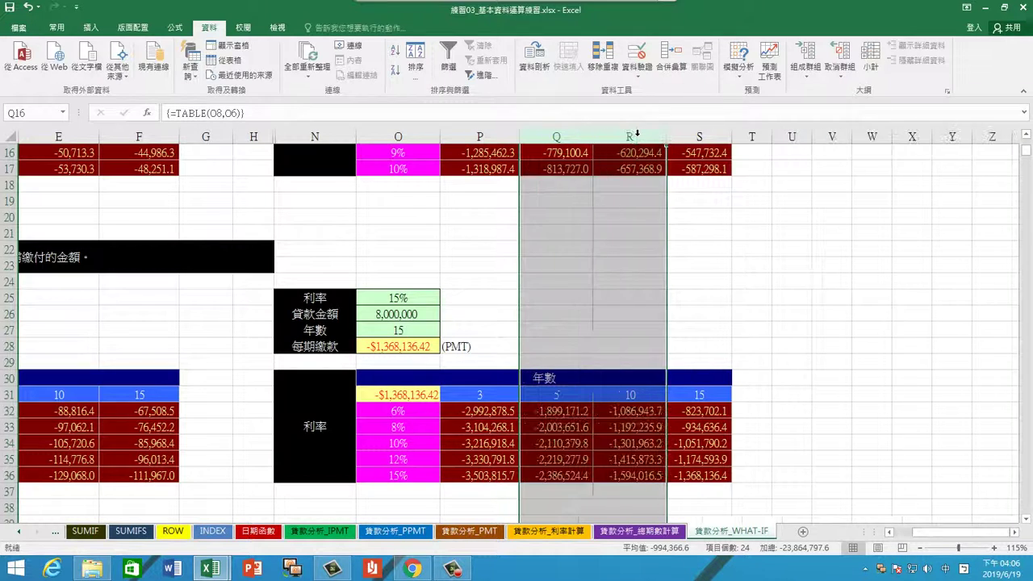
left_click(609, 324)
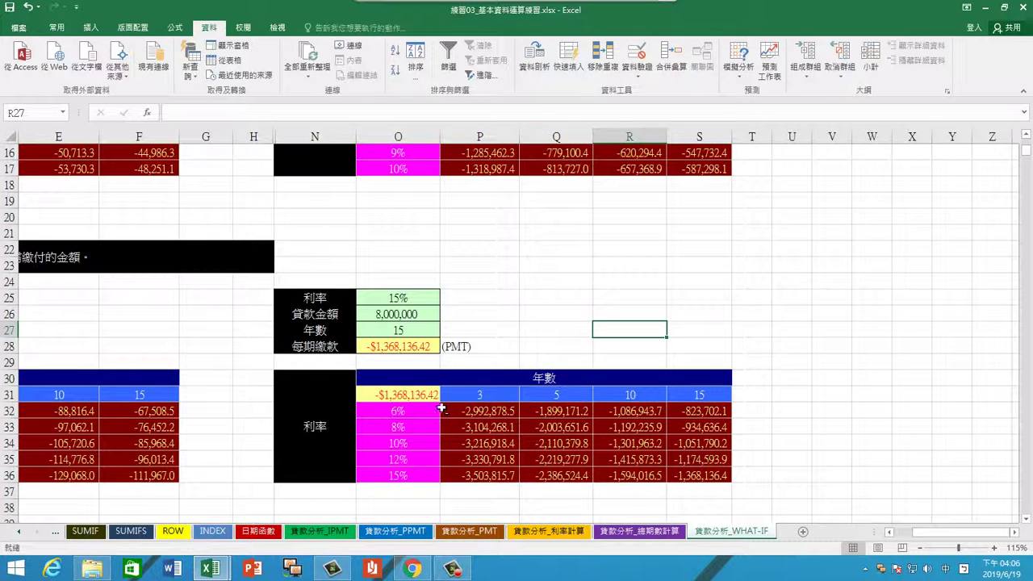
- Check the formulas in O31 and S36, then dismiss the broadcast window
left_click(421, 395)
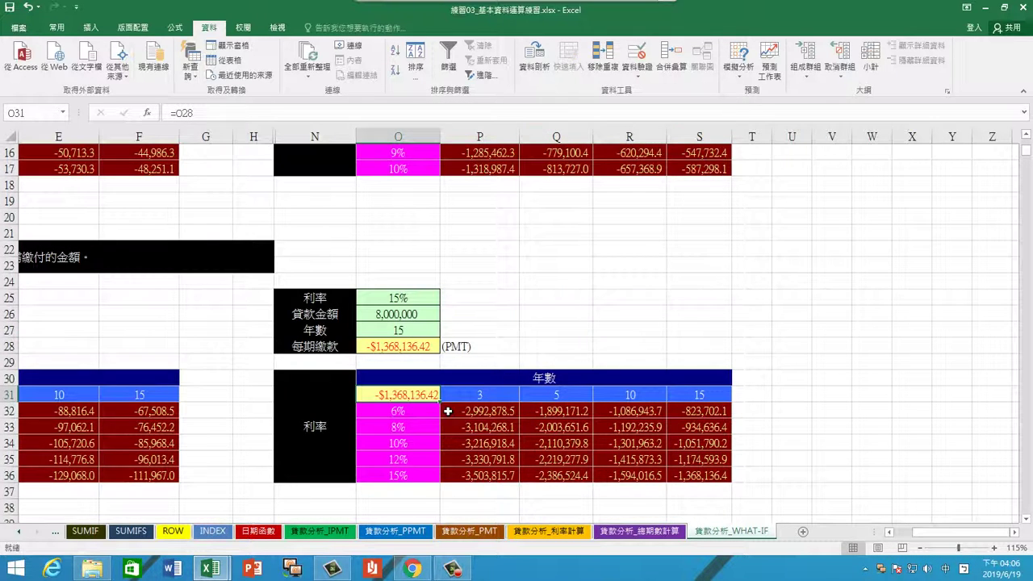
left_click(697, 475)
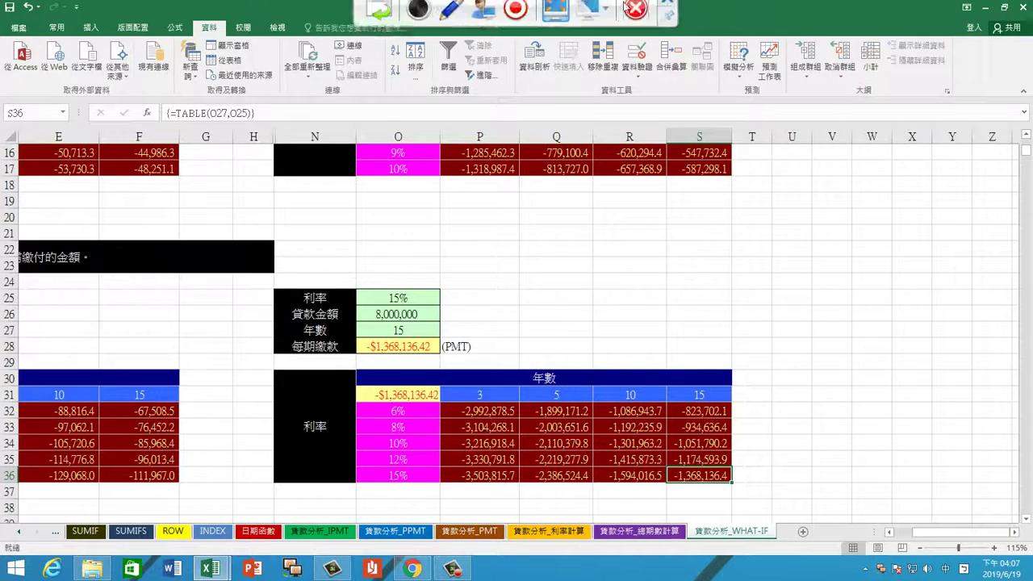
left_click(637, 23)
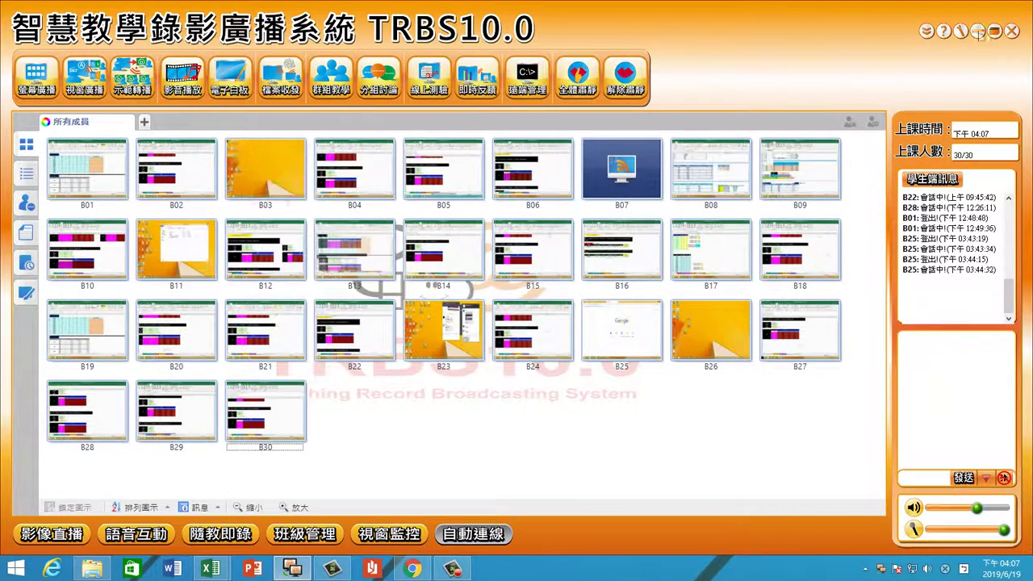
left_click(978, 32)
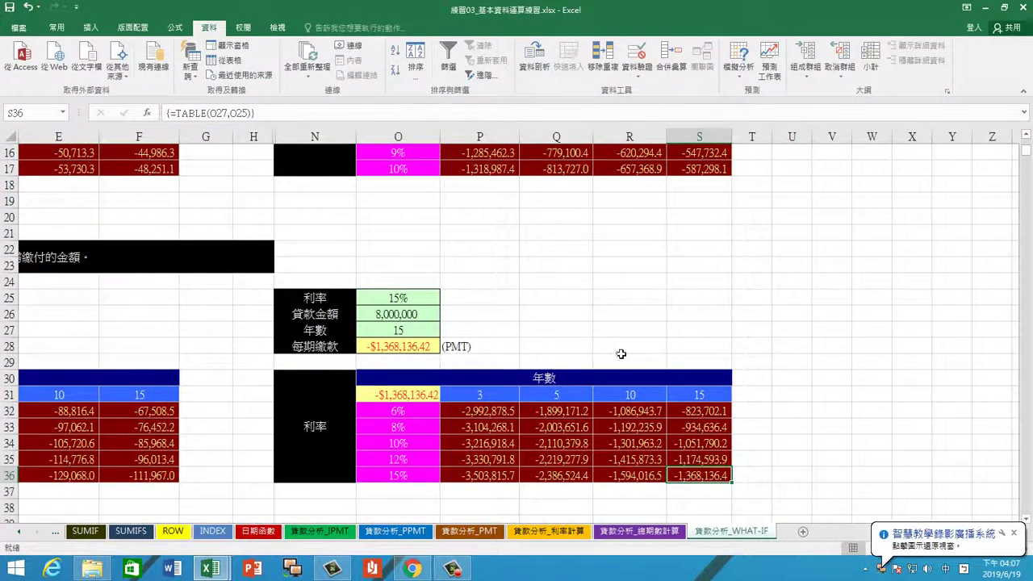
- Browse the loan analysis sheet tabs, ending on 貸款分析_總期數計算
left_click(642, 532)
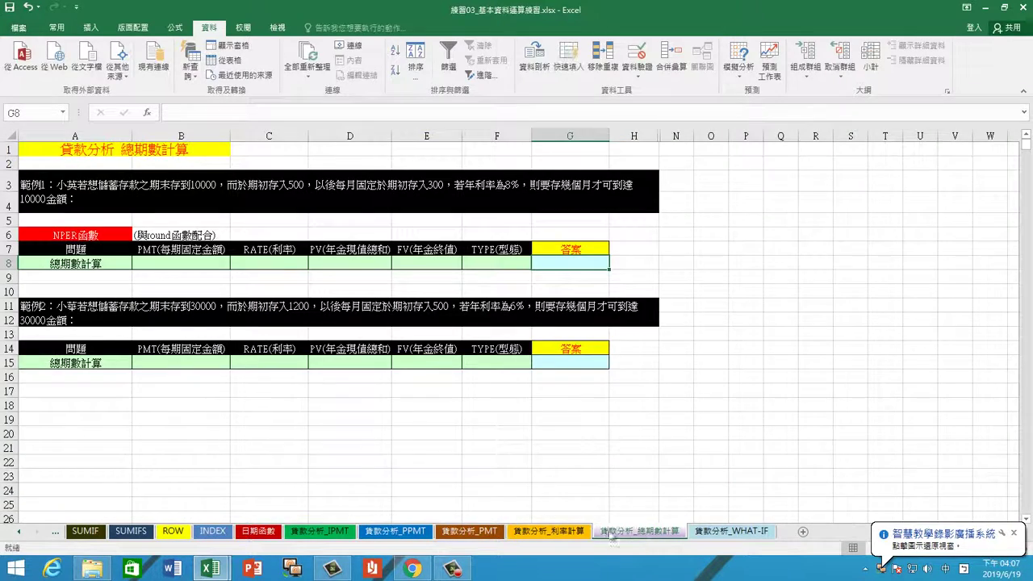
left_click(558, 532)
left_click(474, 538)
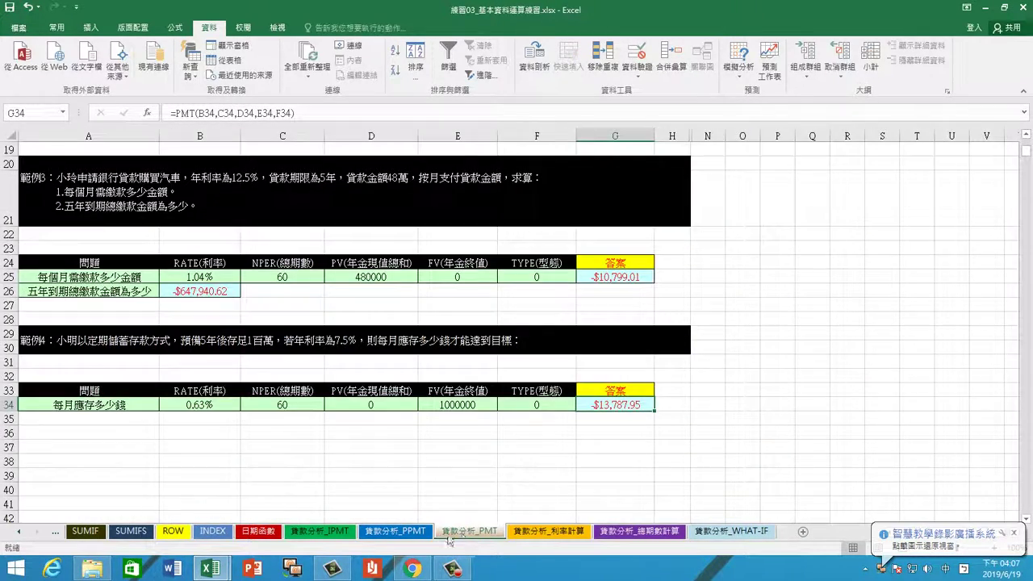
left_click(421, 537)
left_click(321, 533)
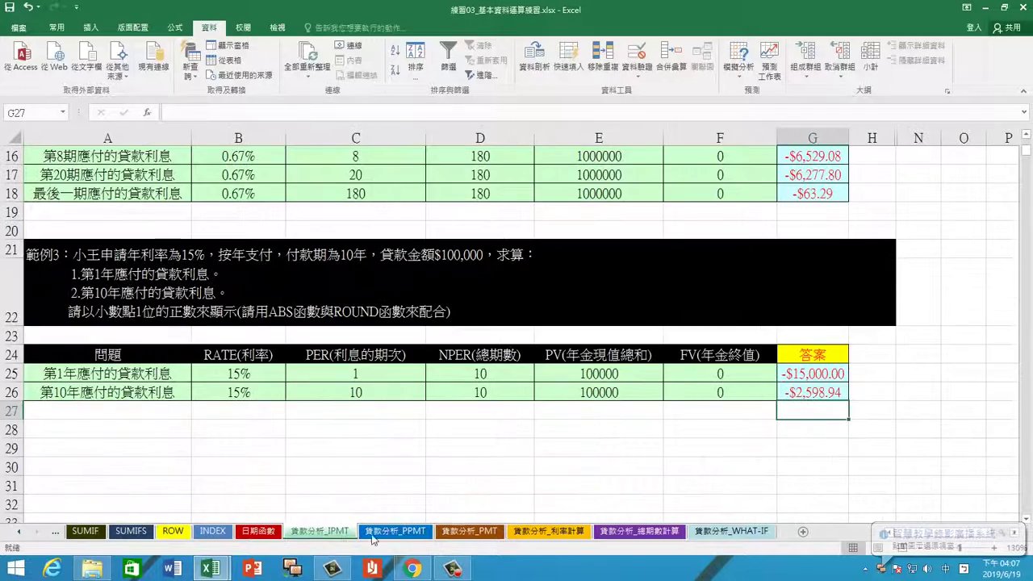
left_click(397, 533)
left_click(484, 533)
left_click(522, 533)
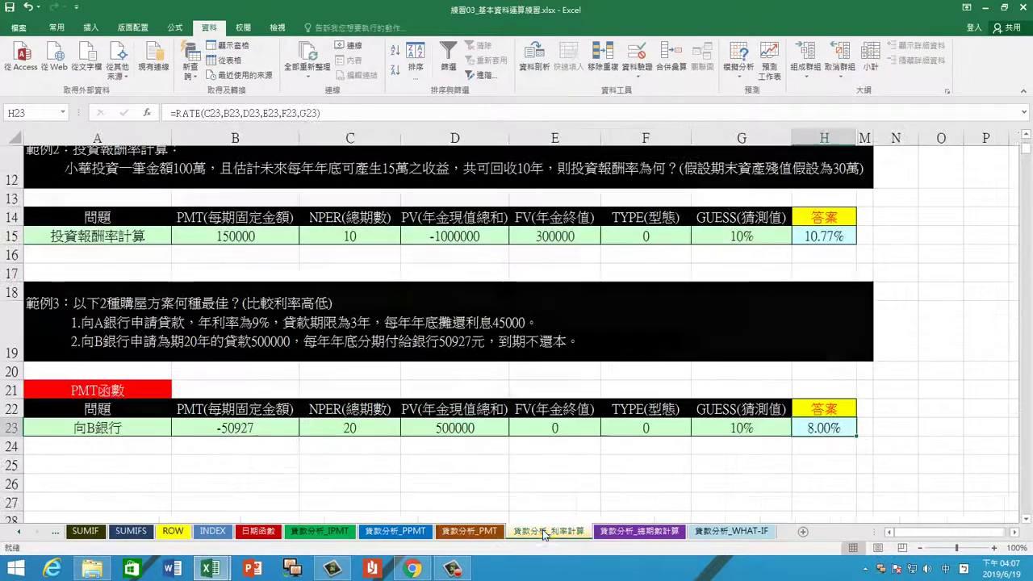
left_click(621, 533)
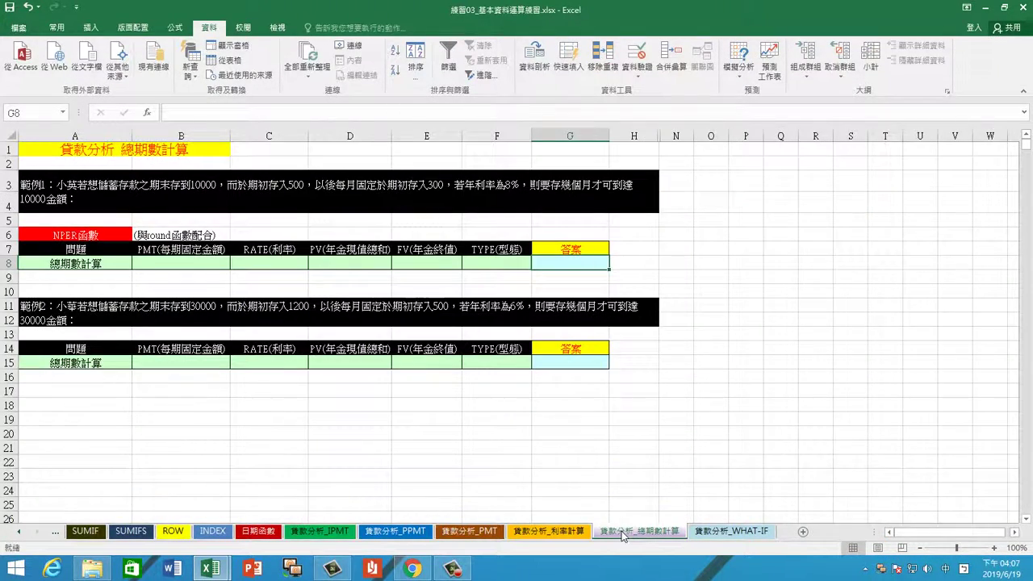